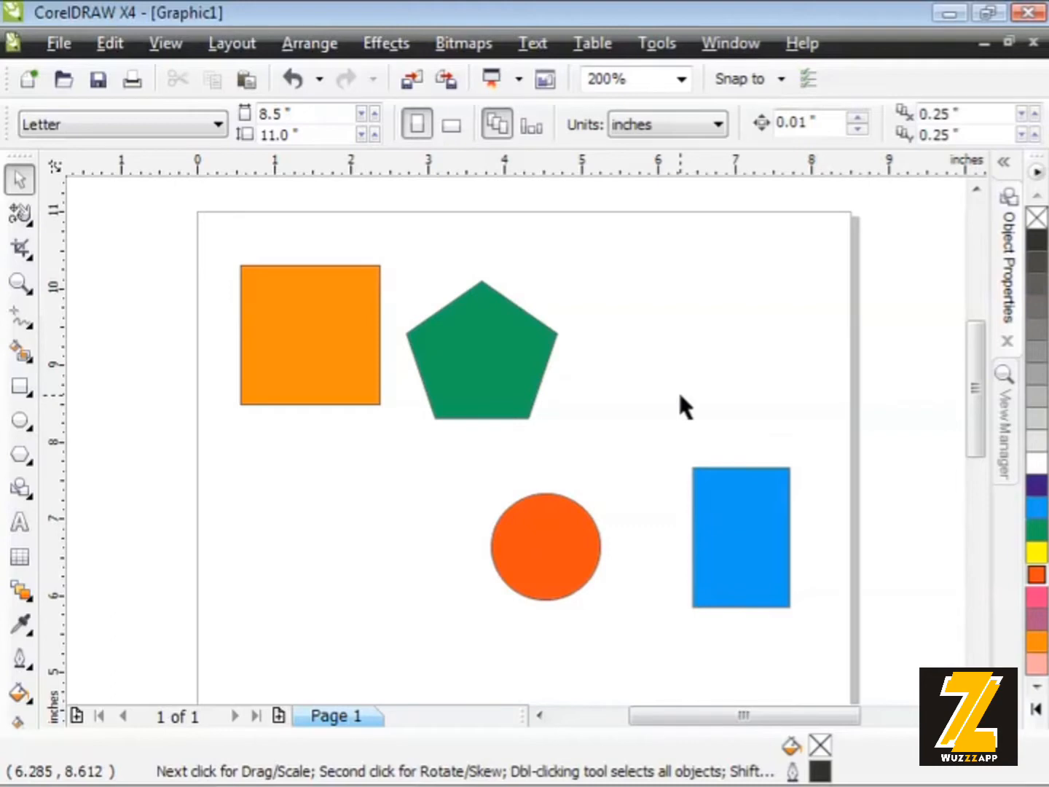
- Move the green pentagon right, away from the orange square, and move the square down to a centre of about (1.600, 8.783) inches
left_click(455, 372)
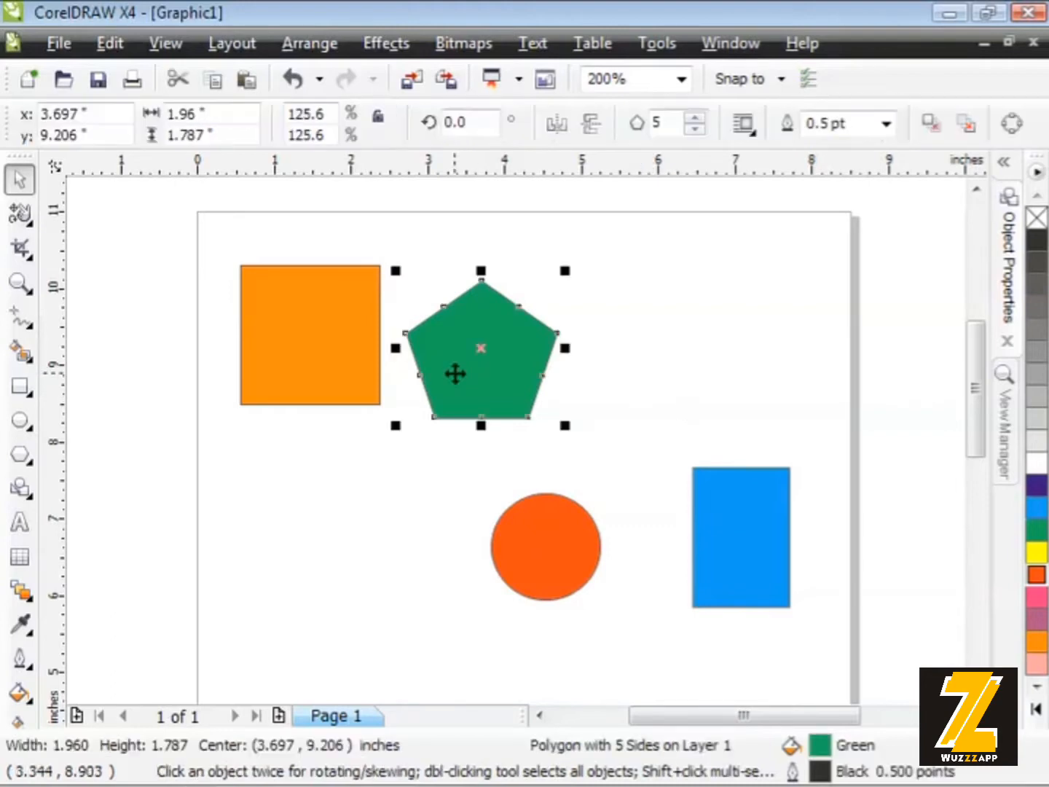
left_click_drag(455, 375, 540, 365)
left_click_drag(311, 336, 322, 382)
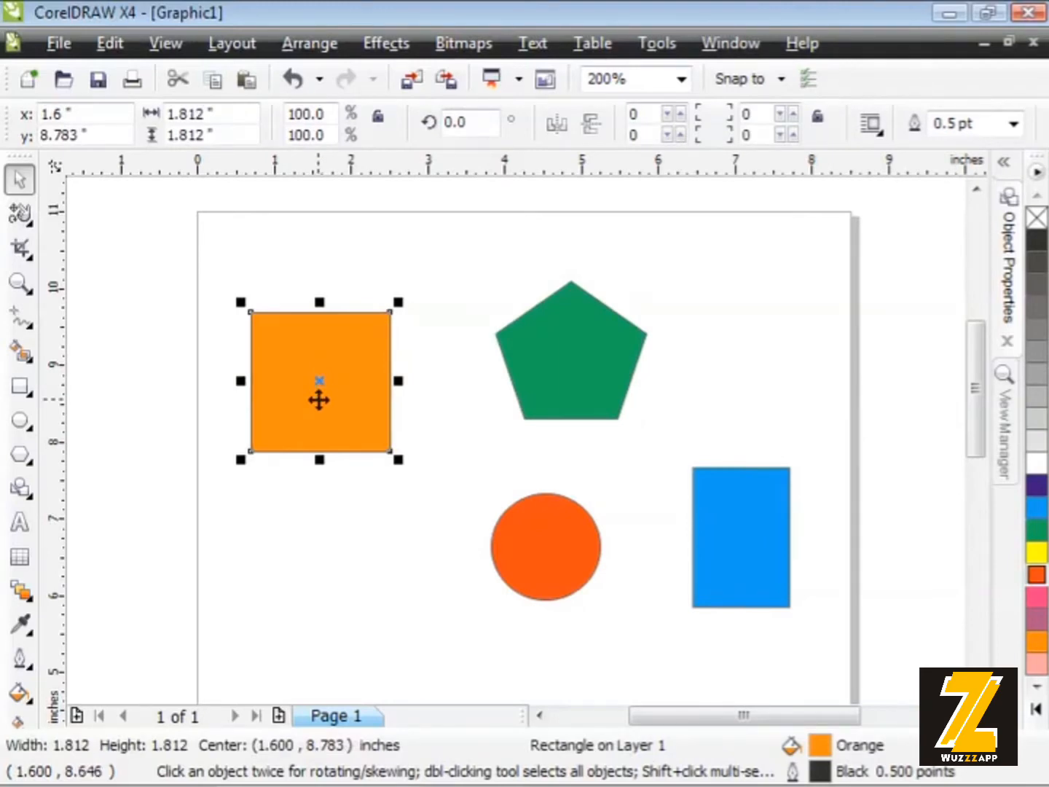
- Add the green pentagon and red circle to the selected orange square, deselecting the shapes again one at a time
left_click(532, 358, "shift")
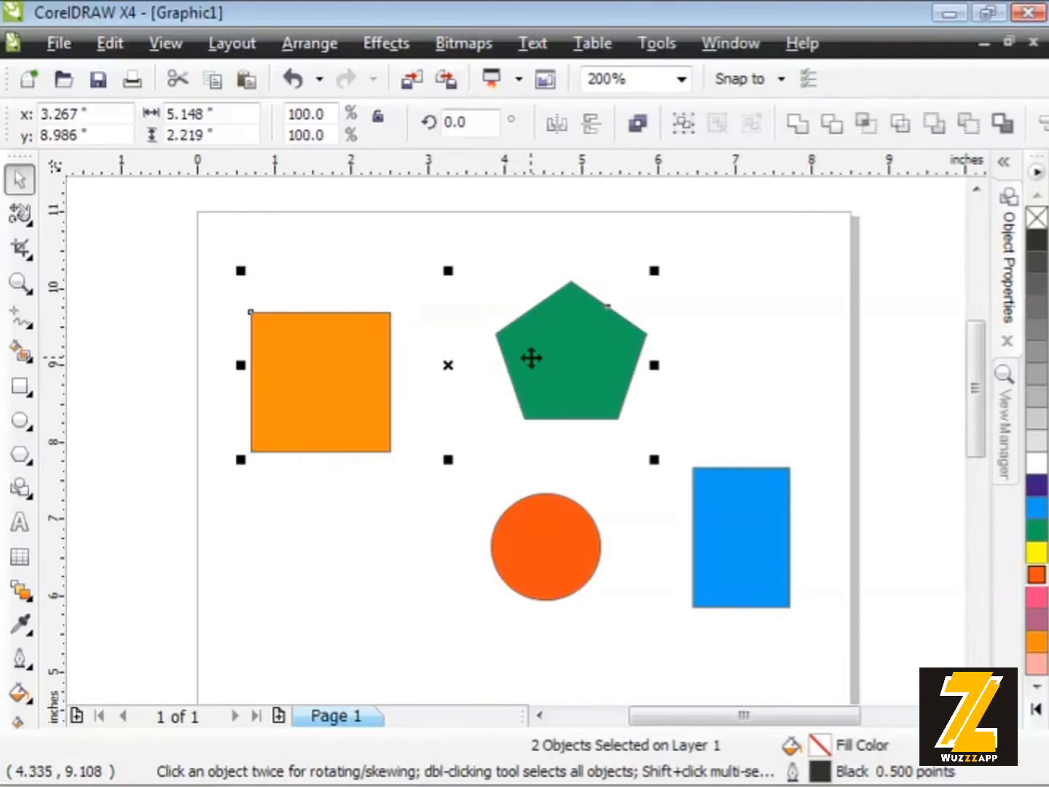
left_click(547, 540, "shift")
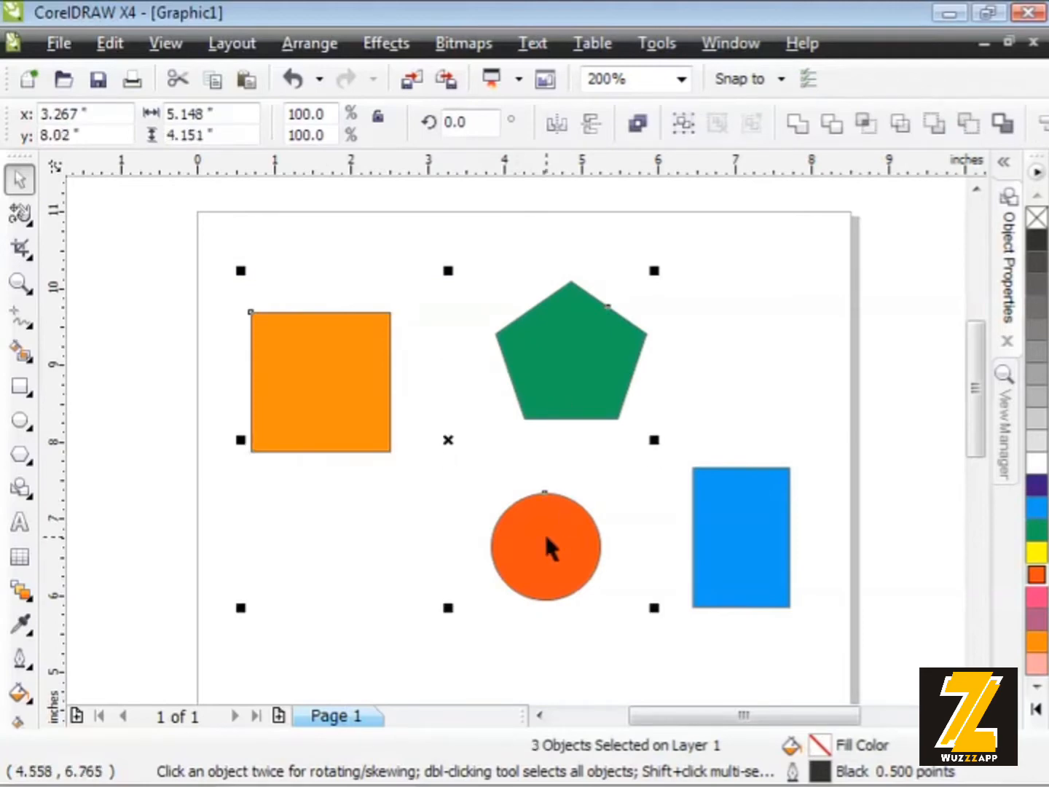
left_click(555, 366, "shift")
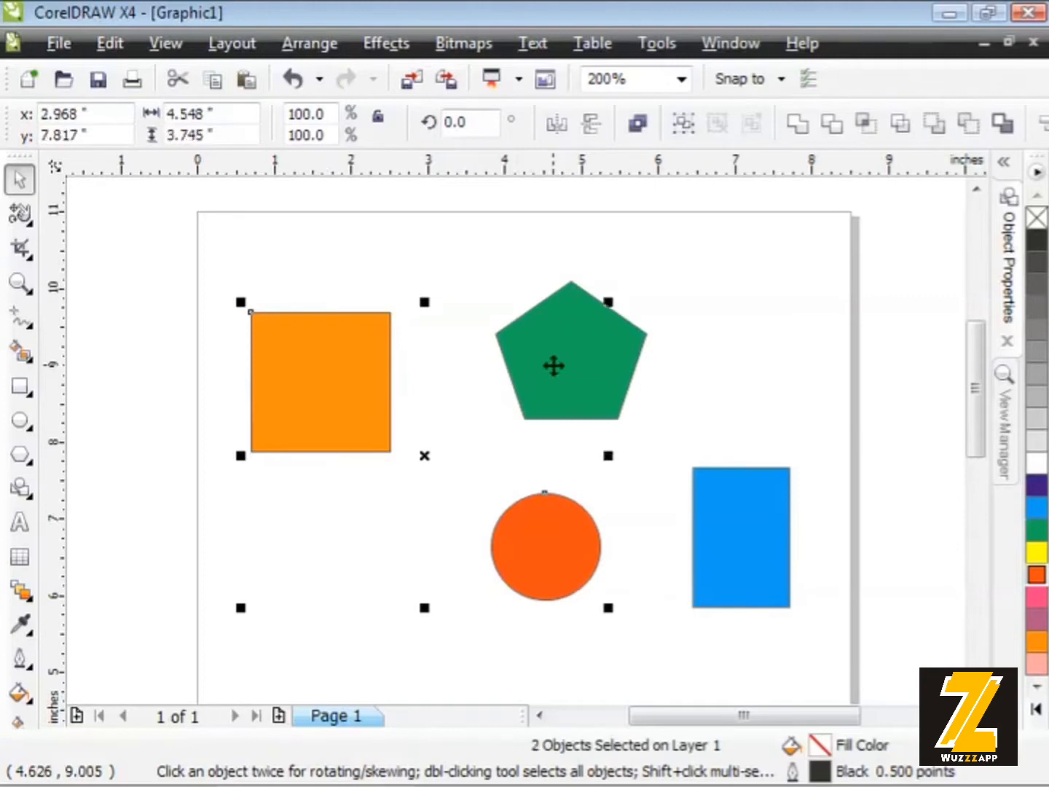
left_click(357, 377, "shift")
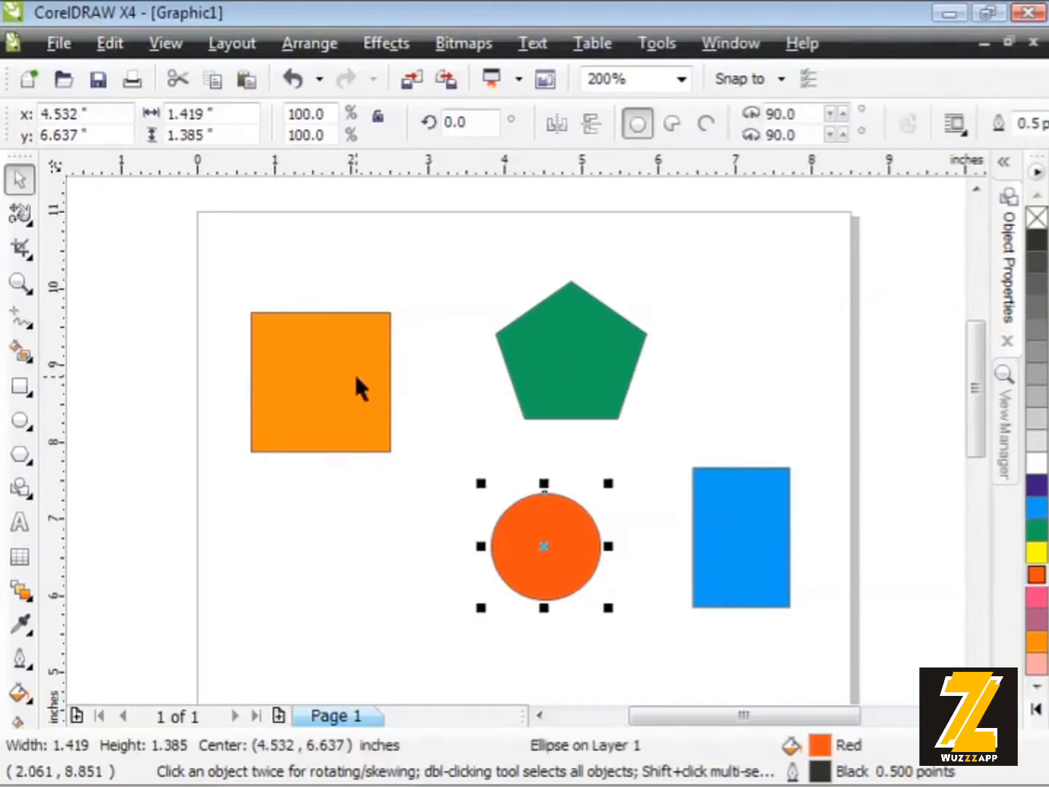
left_click(379, 531)
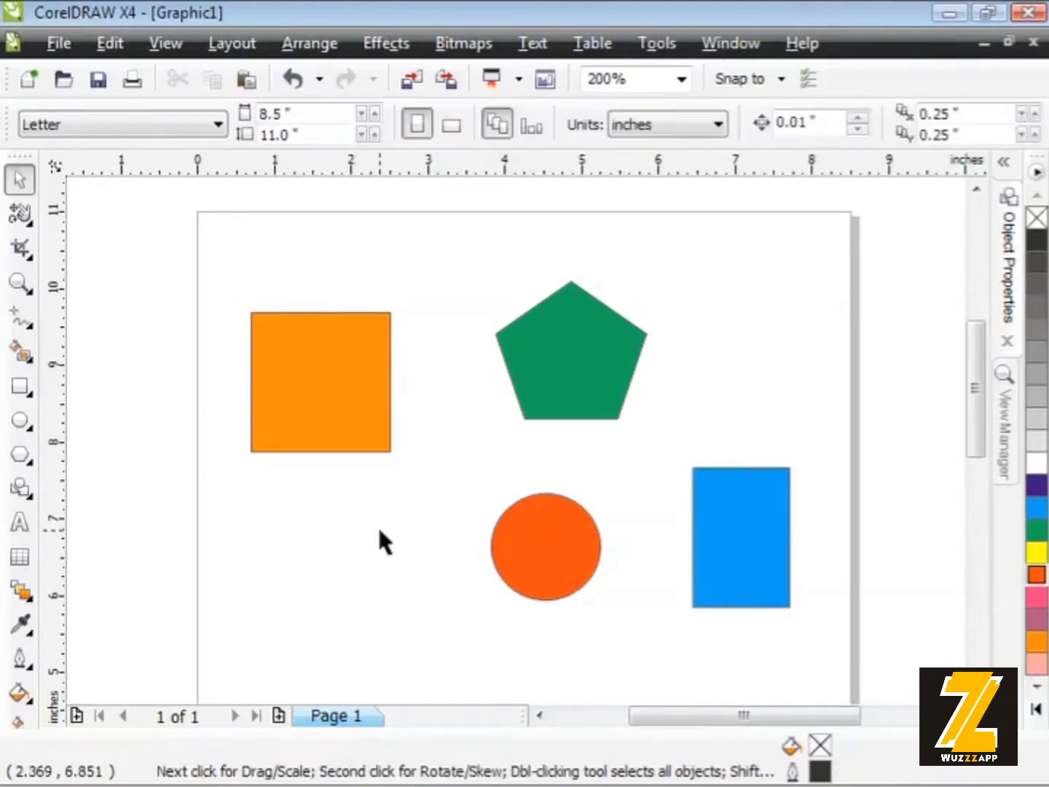
- Select the orange square and green pentagon together, scale them to about 93%, and move them to a shared centre of about (3.572, 9.319) inches
left_click(342, 424)
left_click(575, 379, "shift")
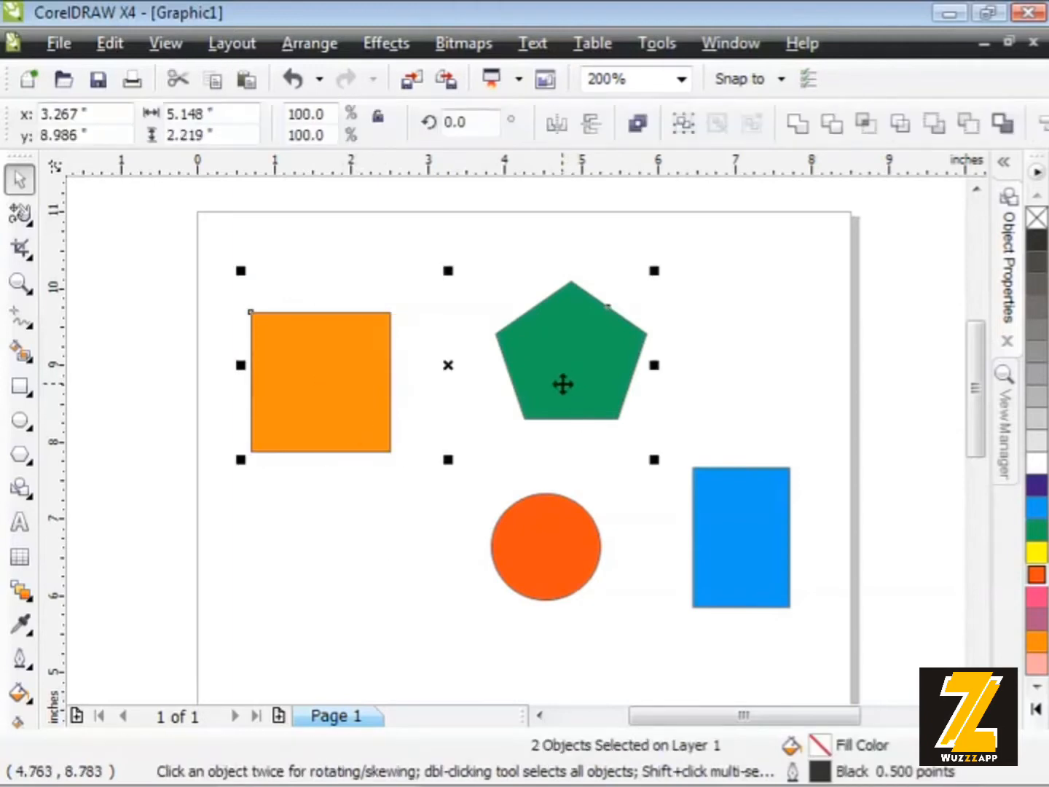
left_click_drag(556, 383, 605, 384)
left_click_drag(708, 265, 687, 277)
left_click_drag(604, 355, 587, 333)
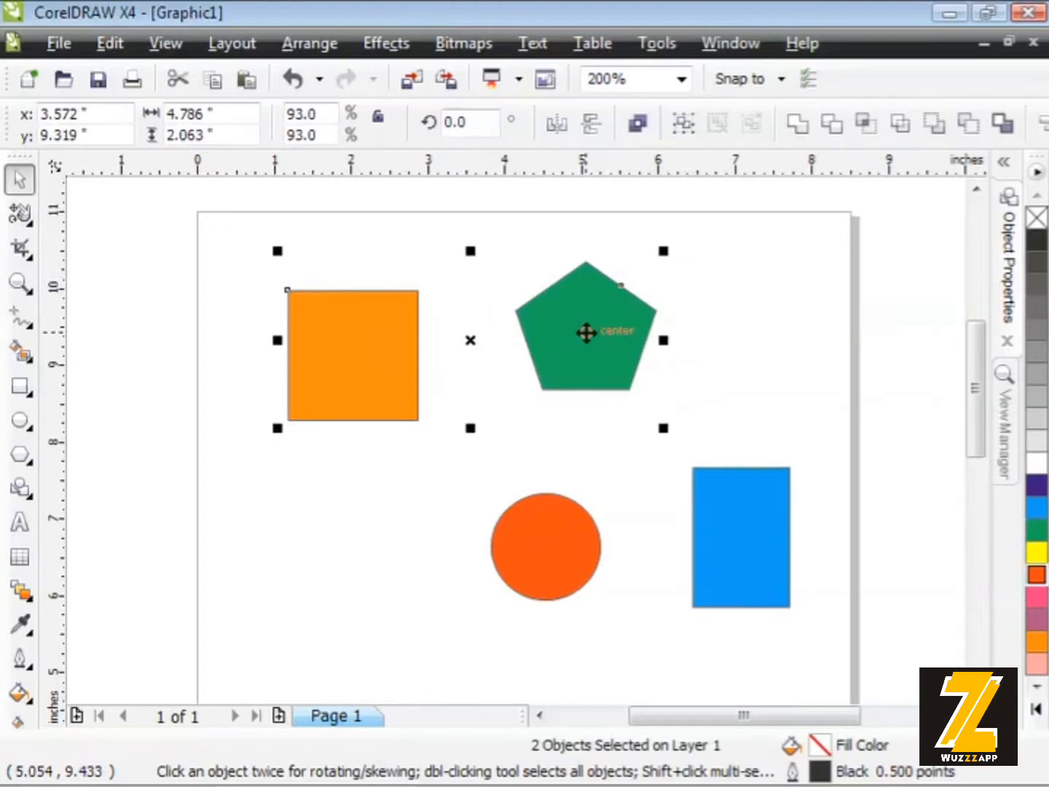
left_click(729, 330)
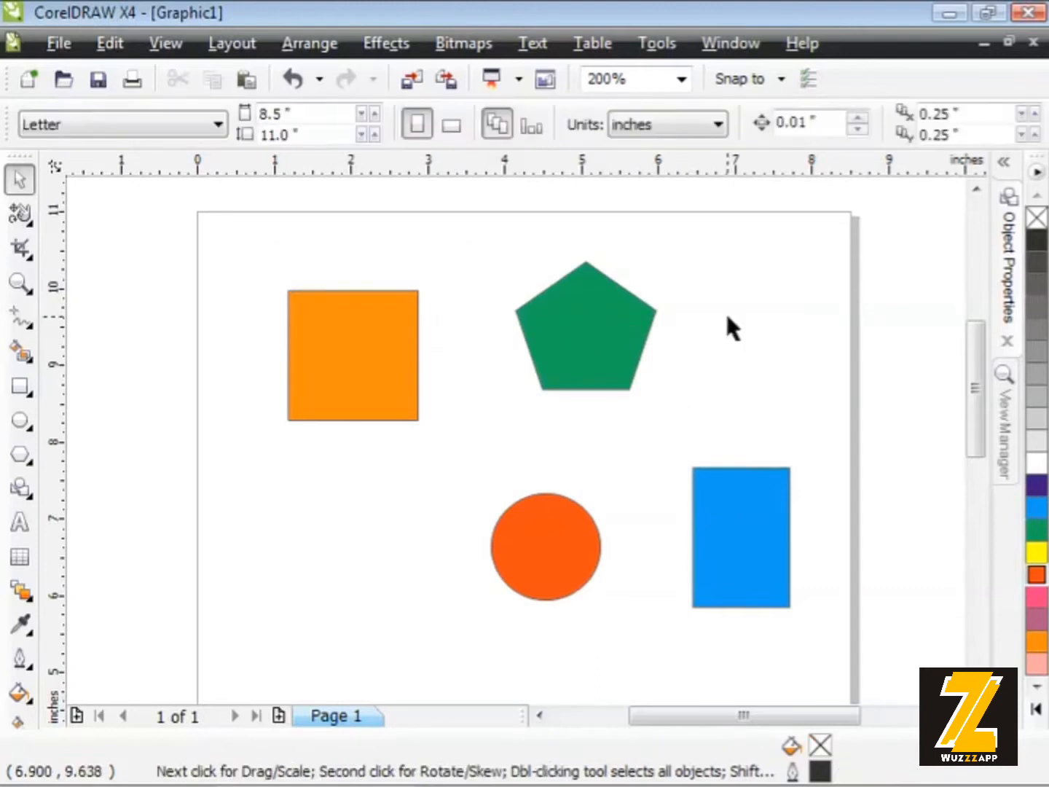
- Move the green pentagon closer to the orange square, and shift both together to a centre of about (3.572, 9.362) inches
left_click(605, 340)
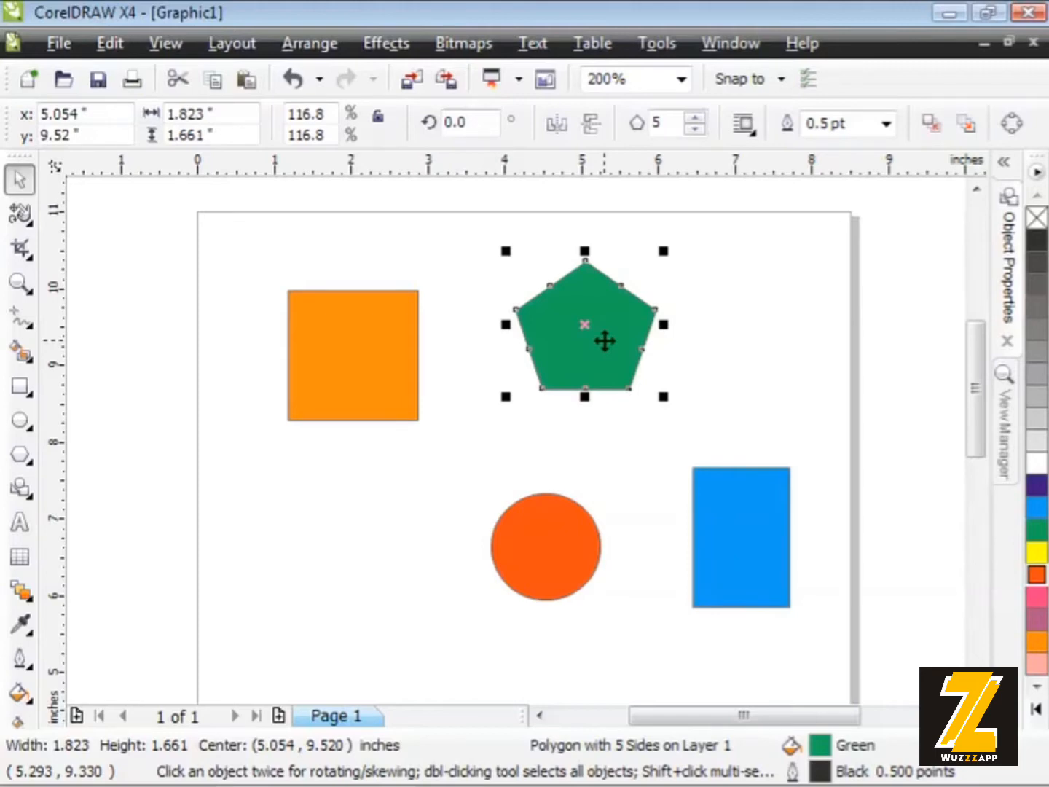
left_click_drag(580, 327, 534, 367)
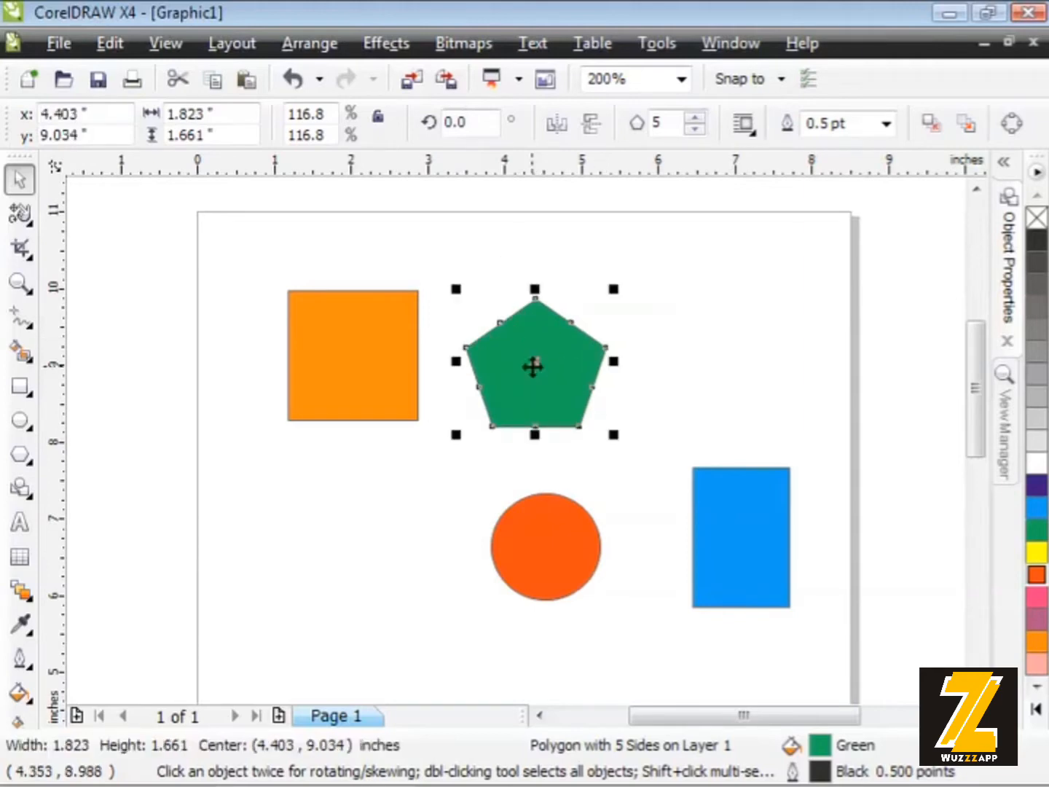
left_click(386, 363, "shift")
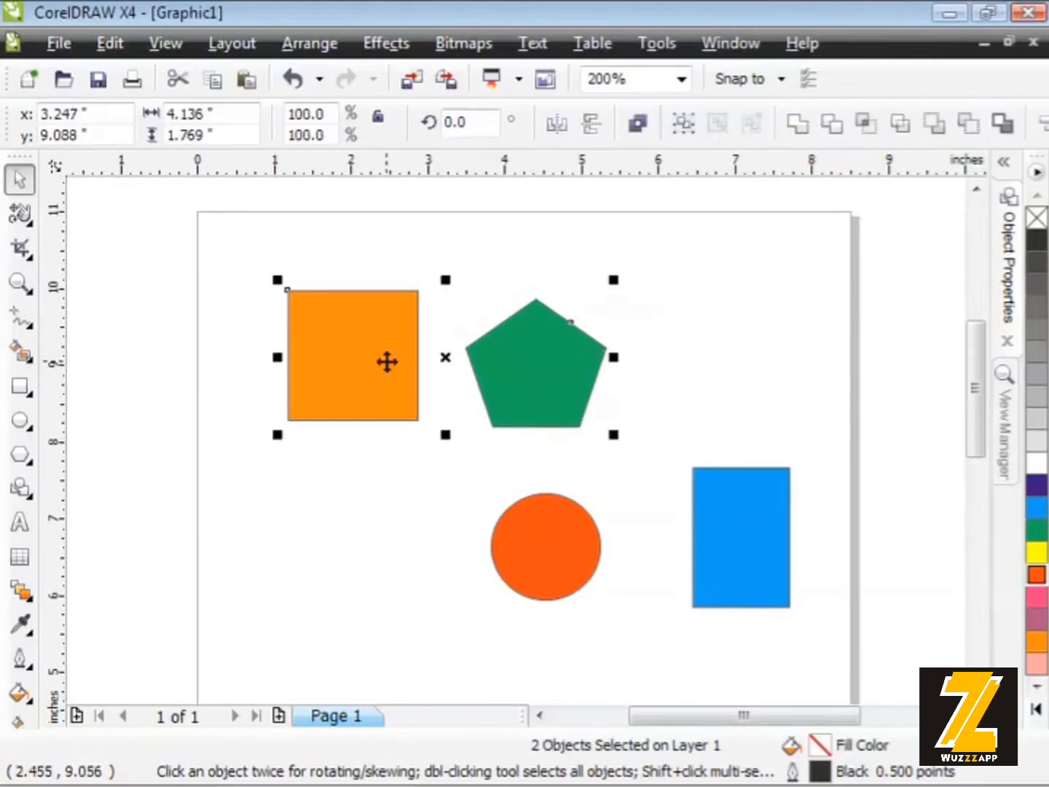
left_click_drag(366, 372, 388, 352)
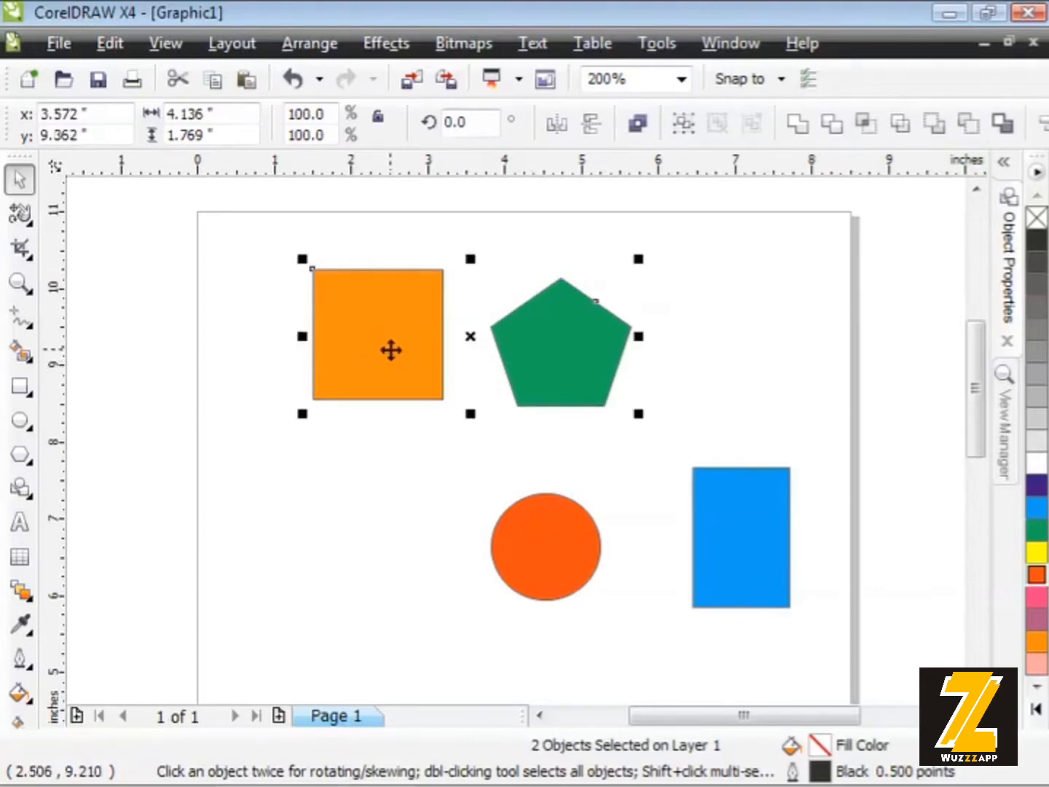
- Group the orange square and green pentagon, and clear the selection
left_click(308, 43)
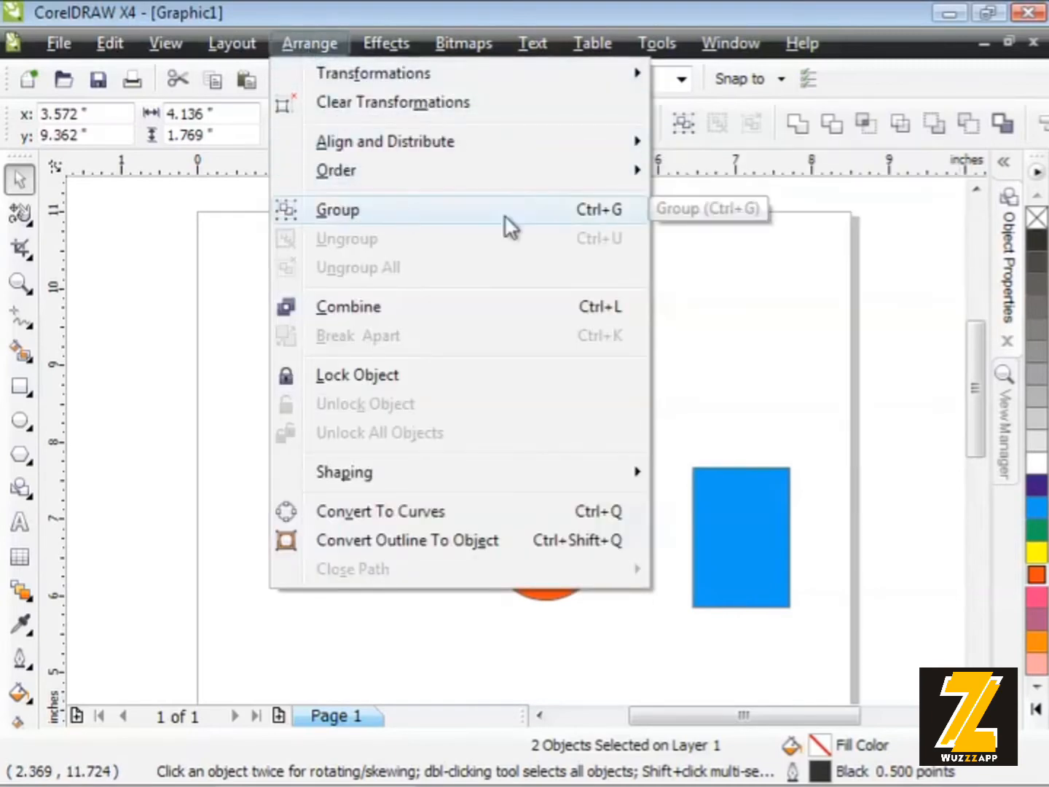
left_click(573, 219)
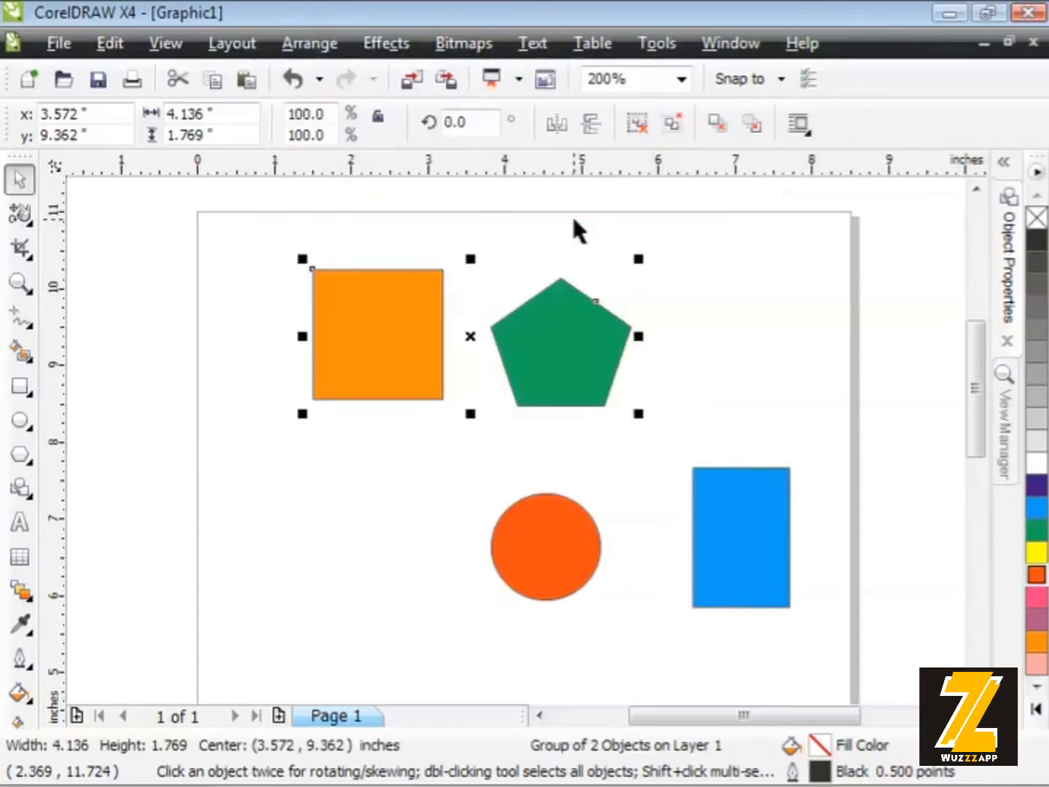
left_click(744, 279)
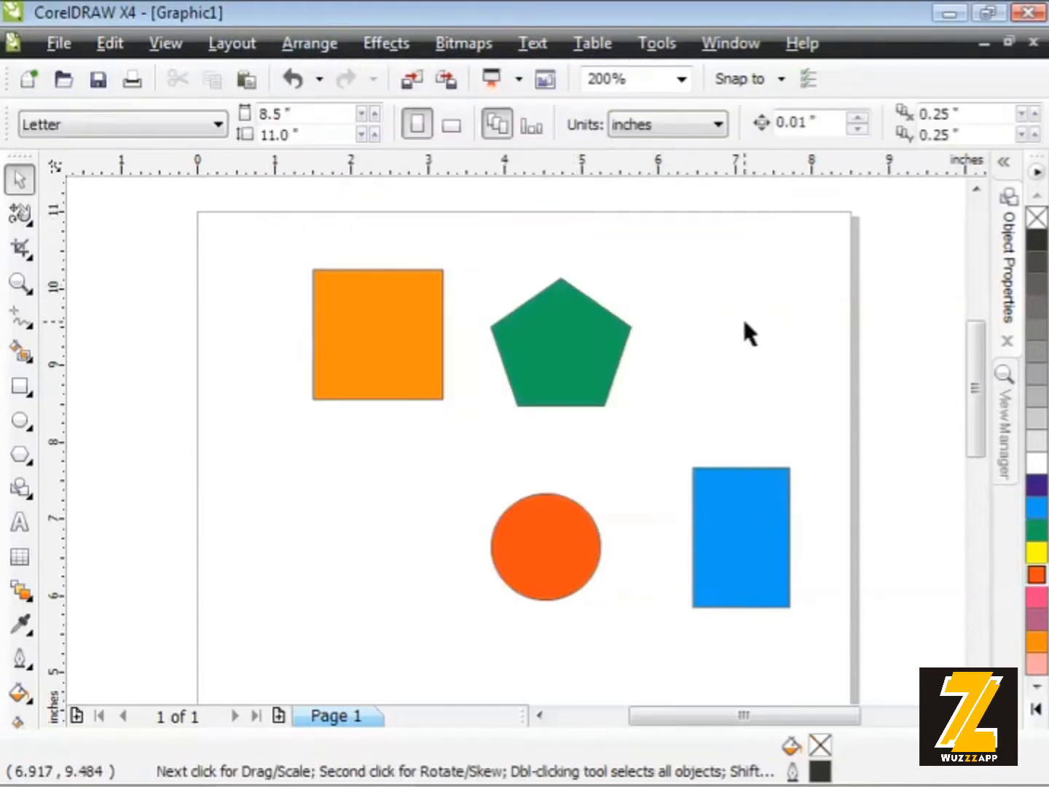
- Move the square-and-pentagon group left as one object and scale it down proportionally to about 80.2%
left_click(570, 359)
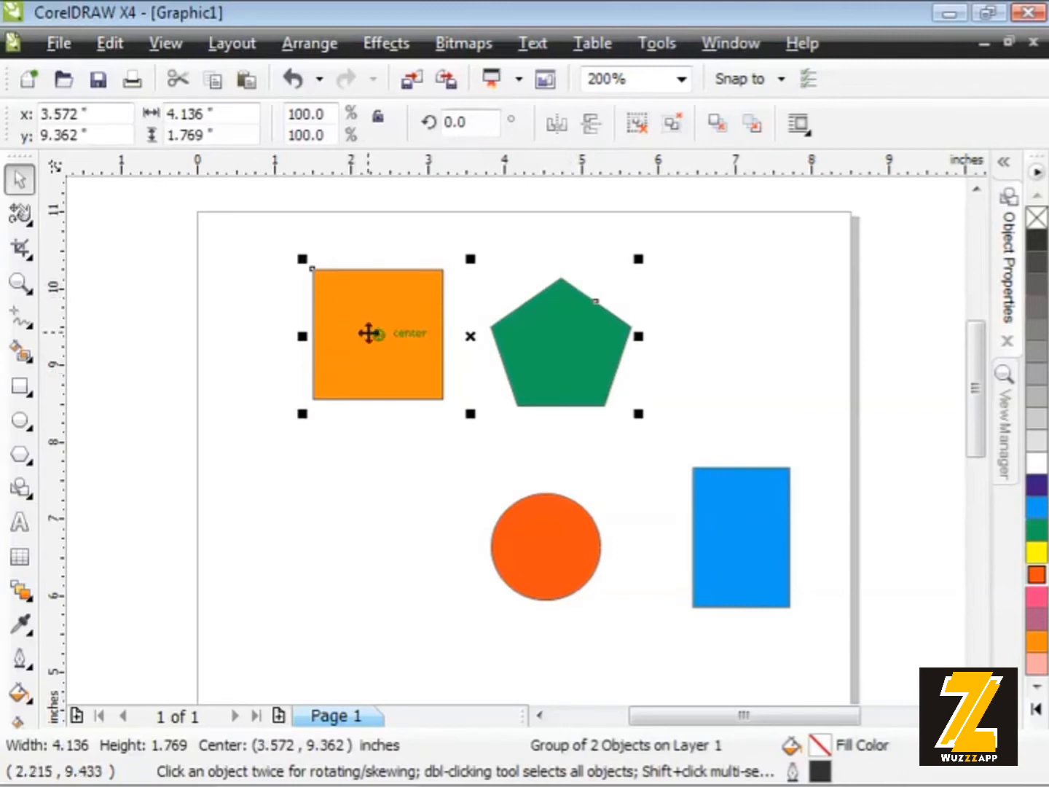
left_click_drag(554, 364, 660, 399)
left_click_drag(486, 371, 299, 364)
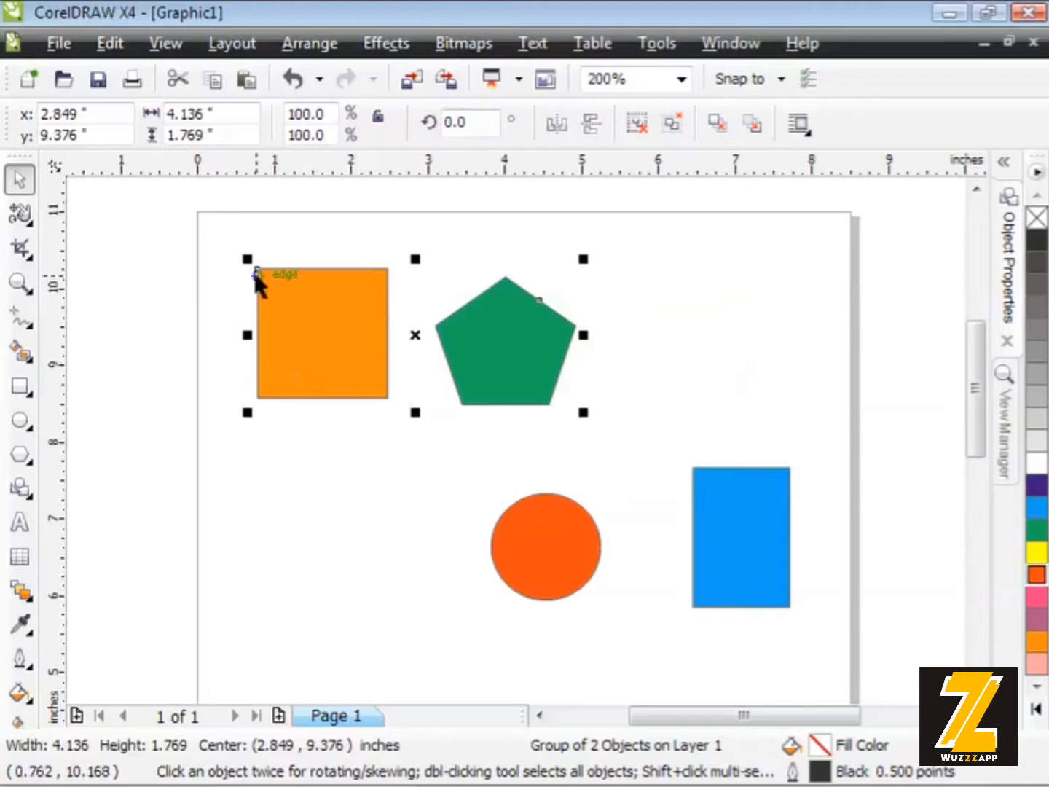
left_click_drag(248, 260, 303, 372)
- Rotate the square-and-pentagon group about 24.9 degrees and move it up and to the left
left_click(367, 363)
left_click(220, 372)
left_click(387, 353)
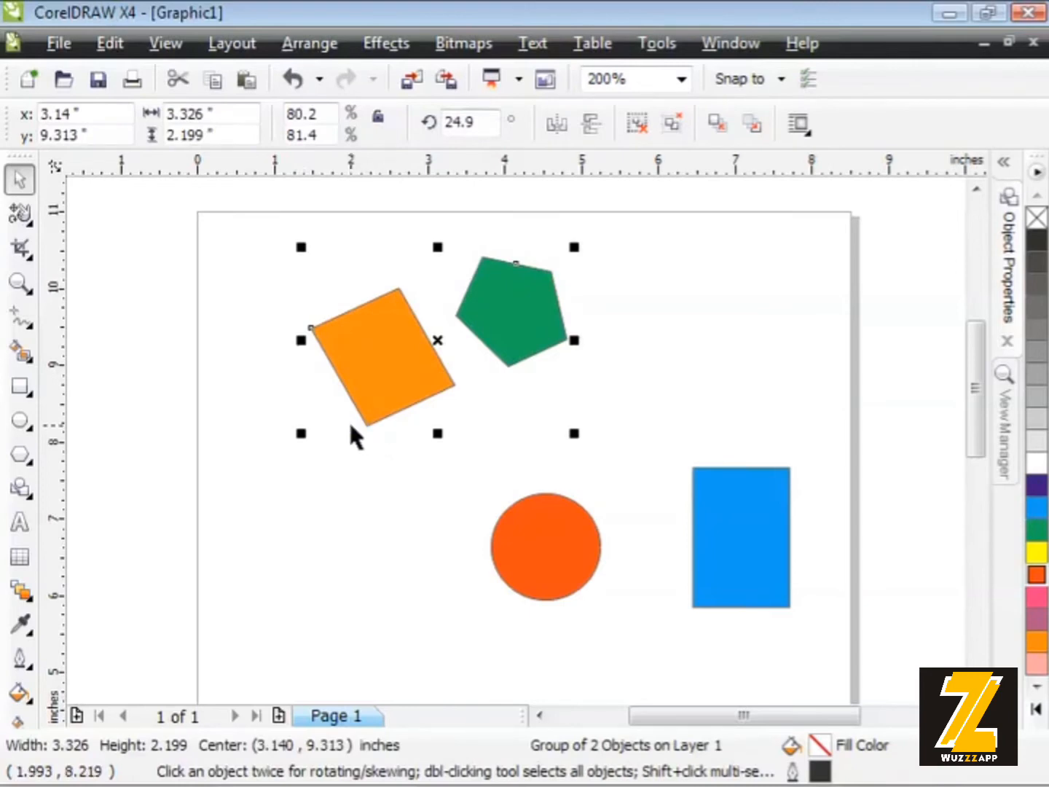
left_click_drag(374, 375, 329, 358)
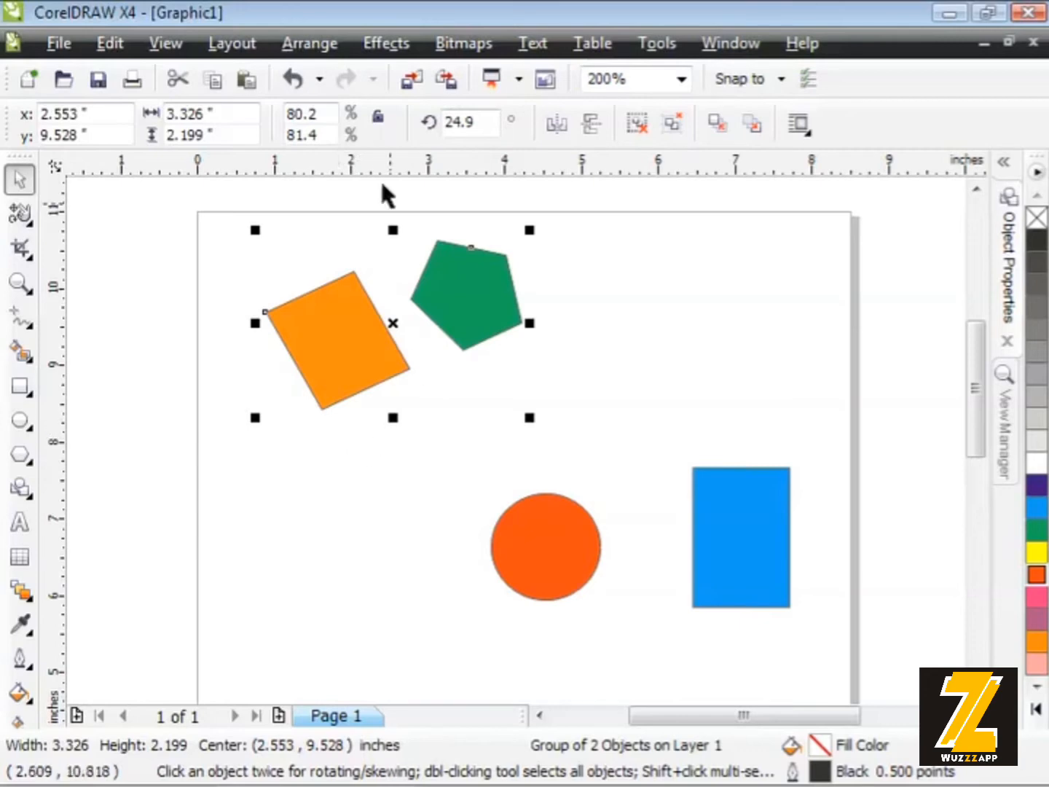
- Undo the group's last move and rotation, keeping its reduced size, and clear the selection
left_click(292, 81)
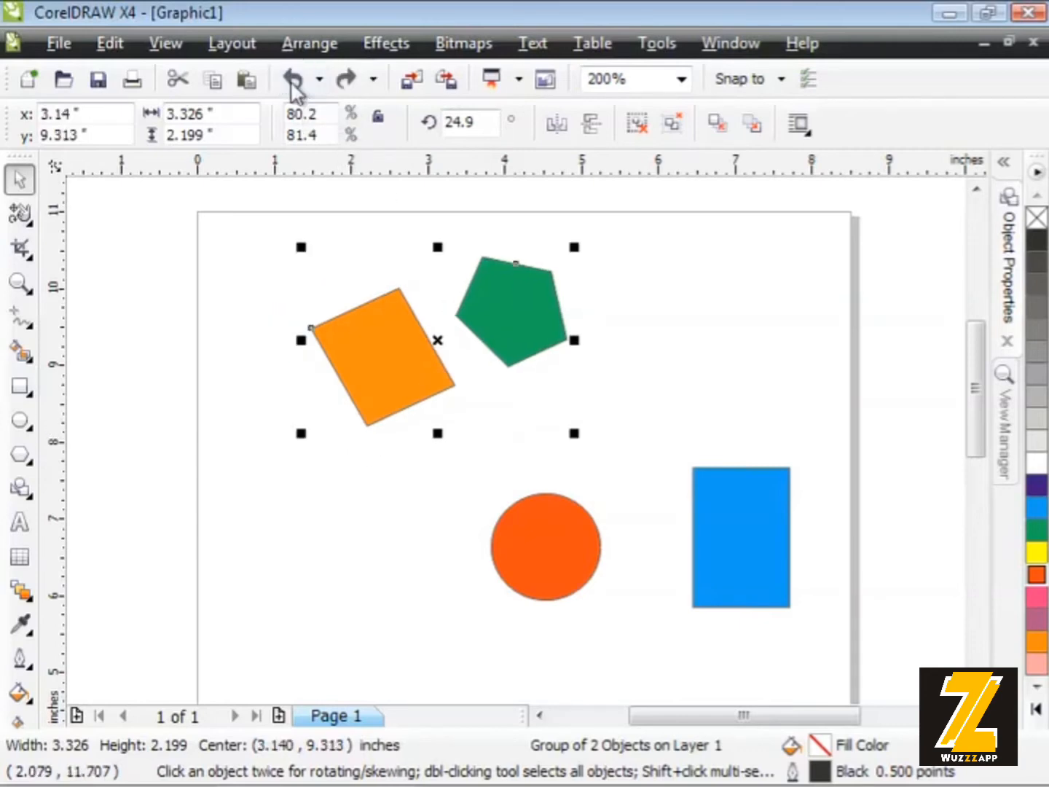
left_click(292, 83)
left_click(291, 82)
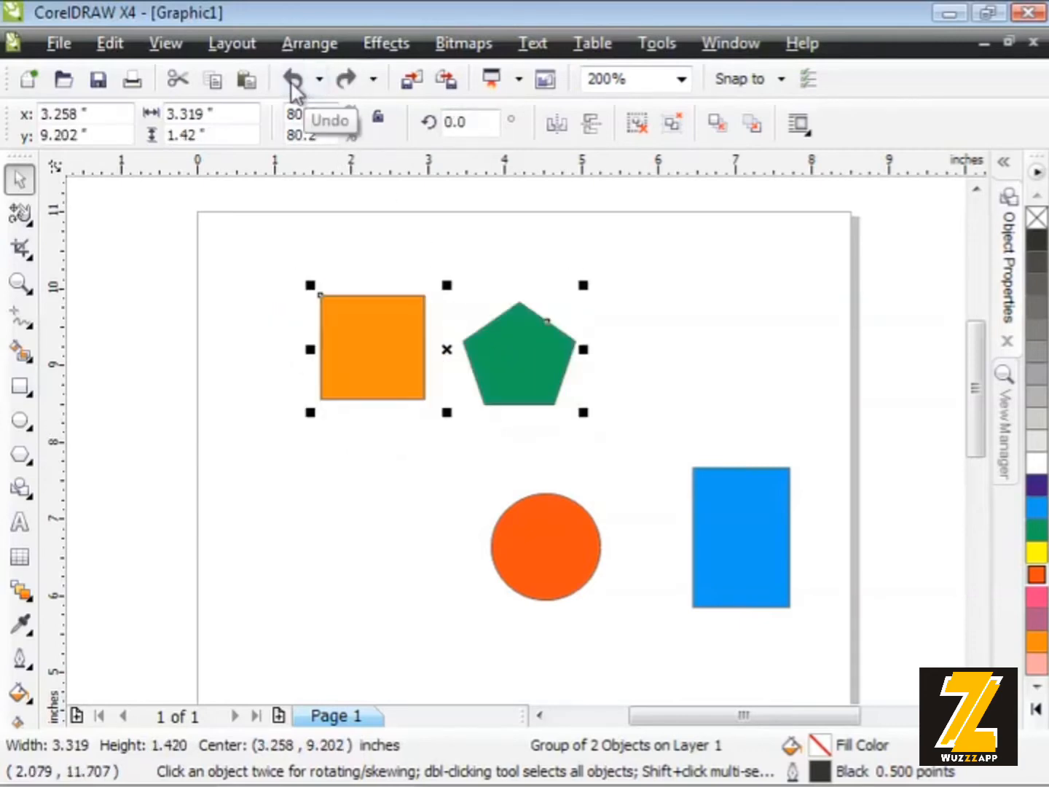
left_click(668, 281)
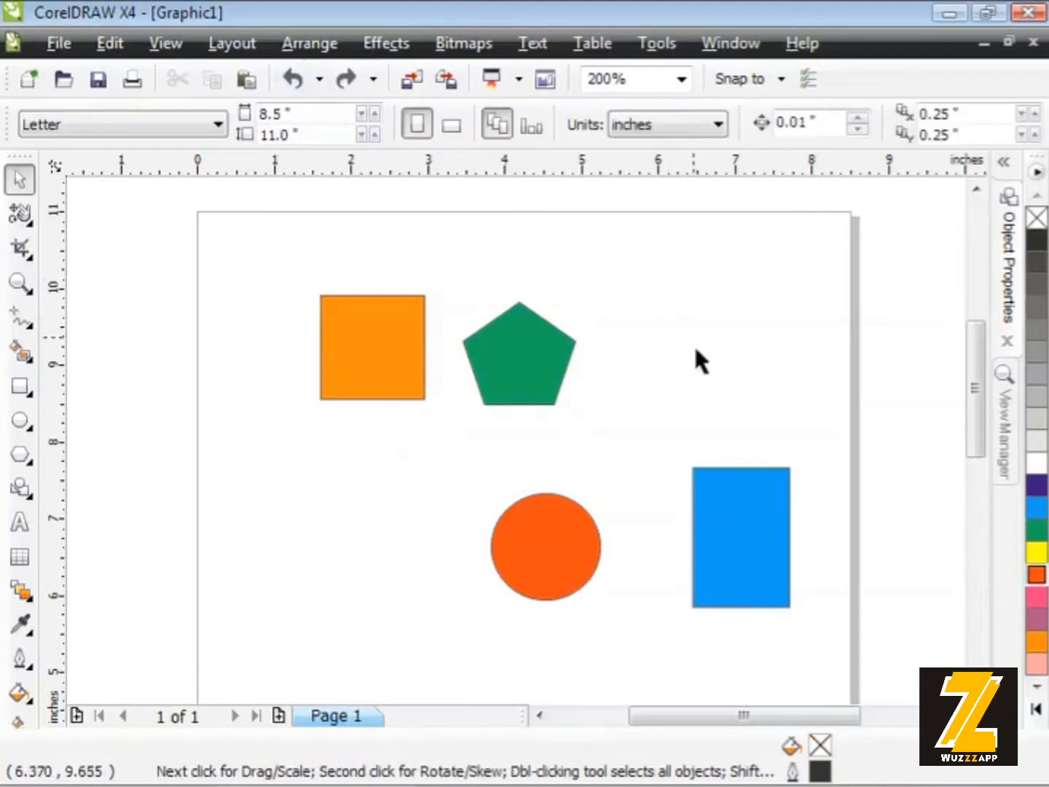
- Ungroup the orange square and green pentagon, and clear the selection
left_click(505, 378)
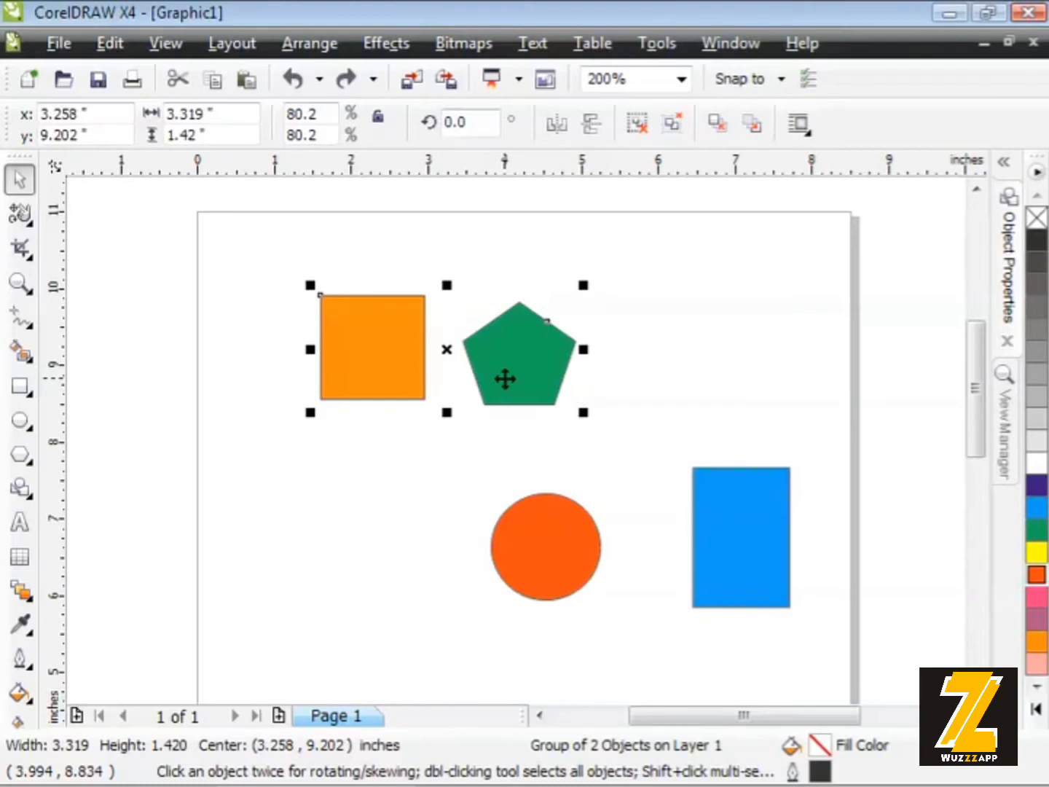
left_click(306, 51)
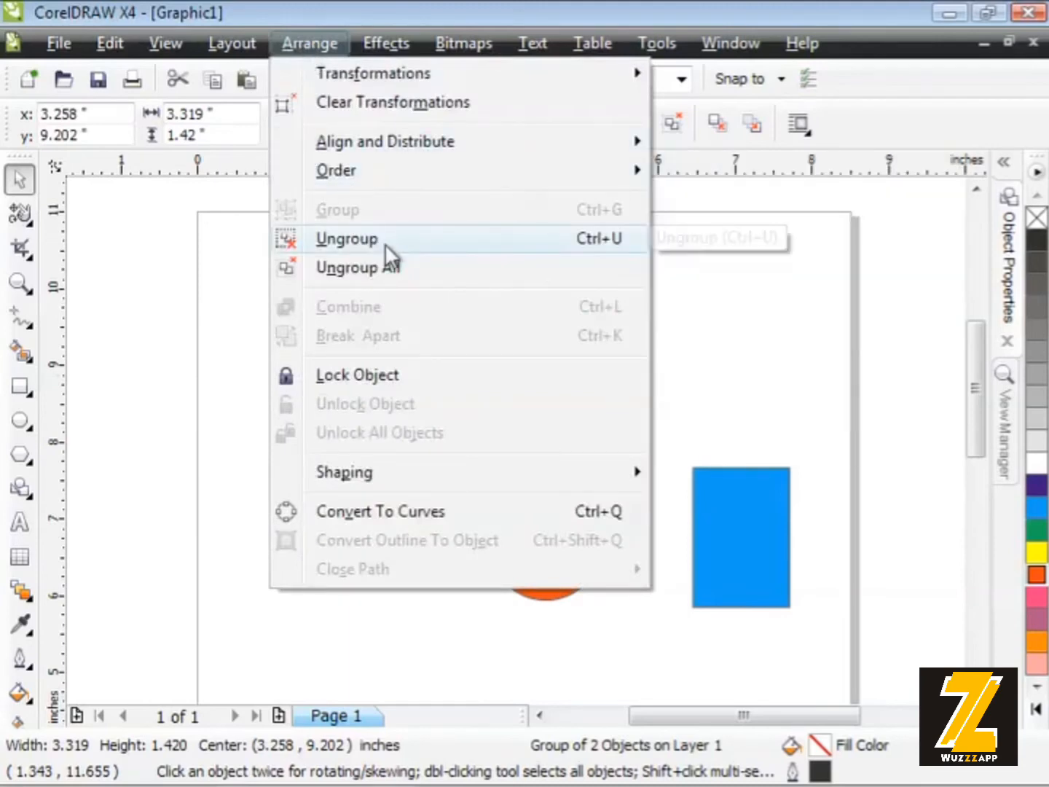
left_click(383, 239)
left_click(272, 292)
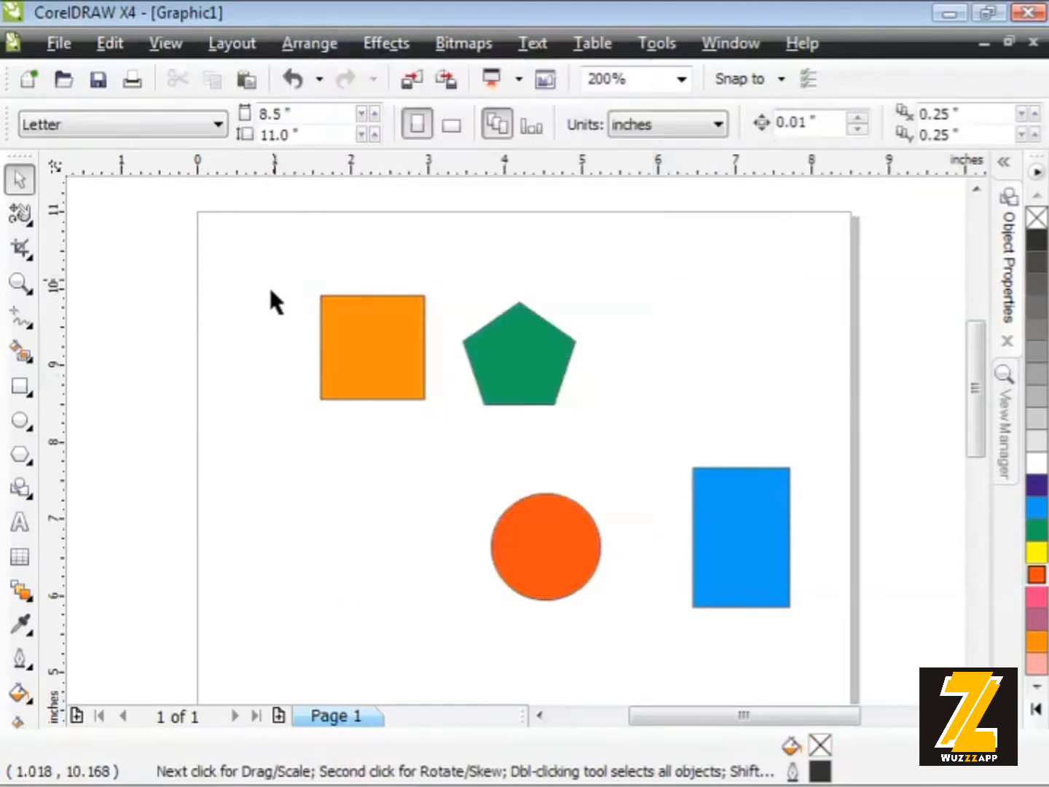
- Move the orange square left and the green pentagon right so that the two shapes are far apart
left_click_drag(351, 323, 281, 317)
left_click_drag(499, 357, 580, 320)
left_click(460, 341)
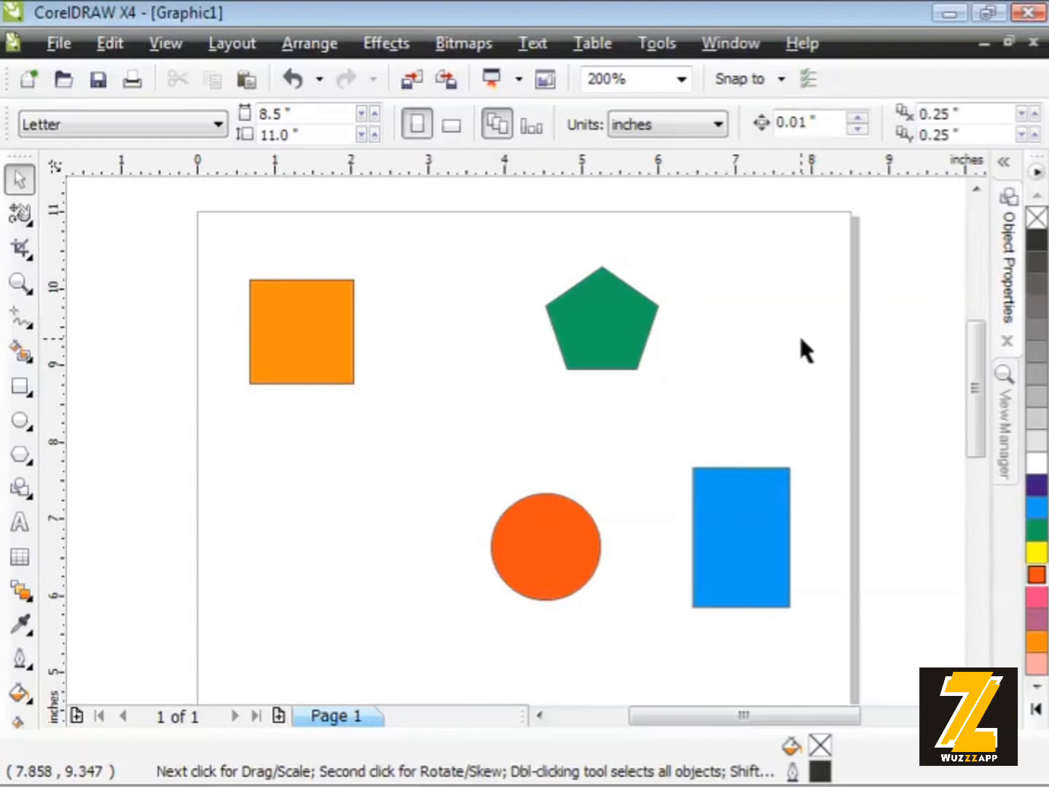
- Move the green pentagon back beside the orange square, centred at about (3.194, 9.363) inches
left_click_drag(585, 315, 426, 340)
left_click(316, 339)
left_click(437, 351)
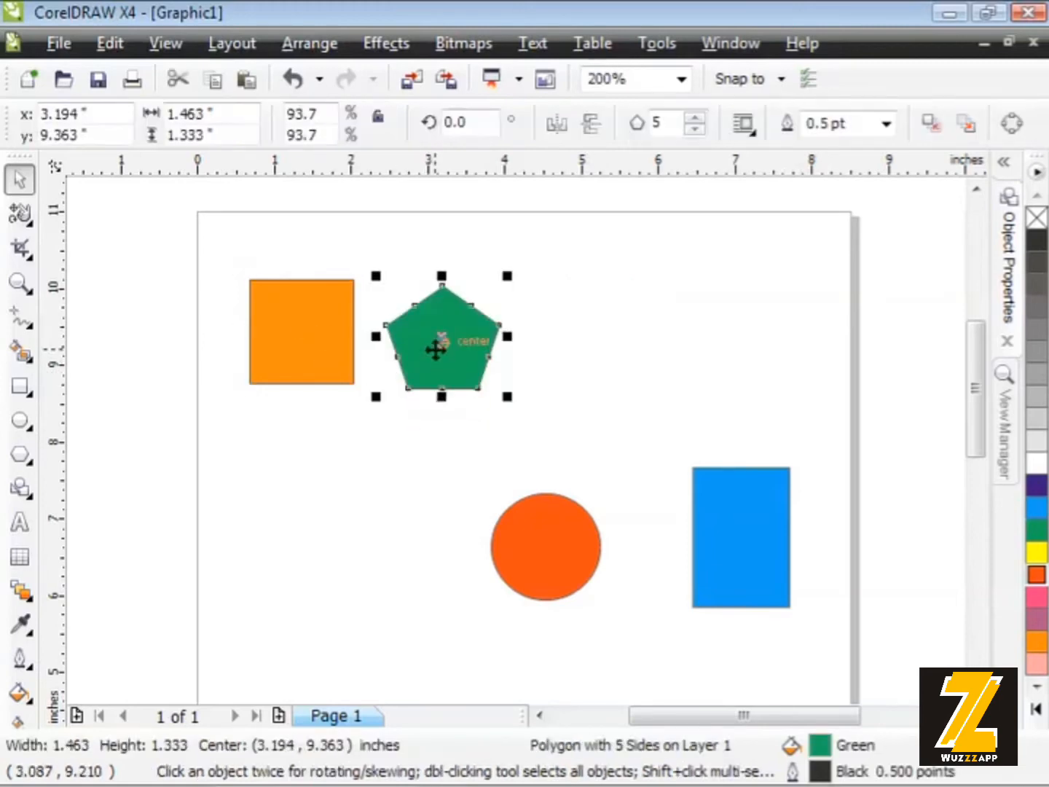
- Select the orange square together with the green pentagon and group them again
left_click(290, 341, "shift")
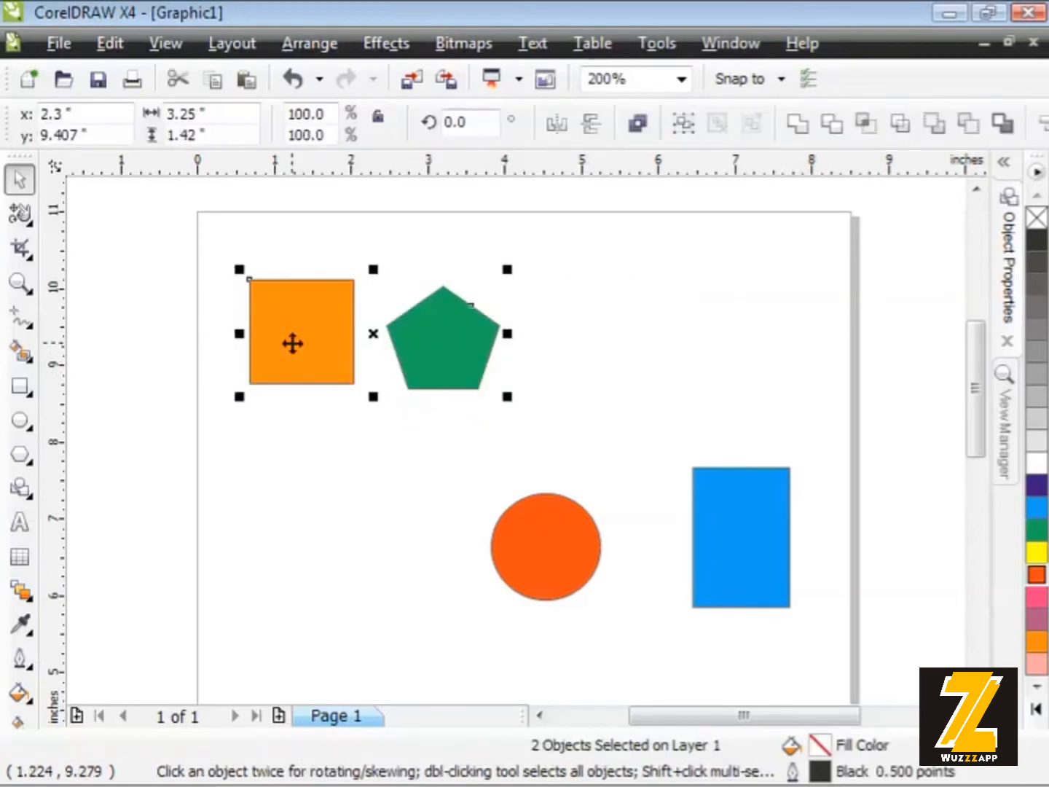
left_click(317, 43)
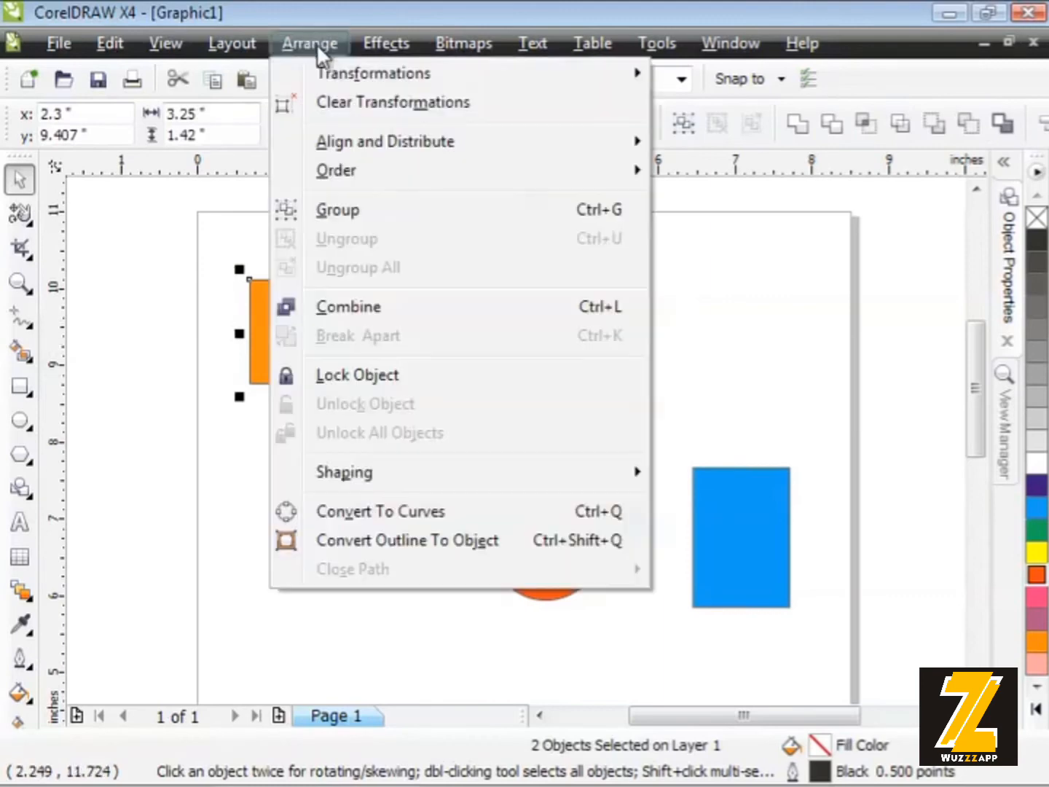
left_click(373, 212)
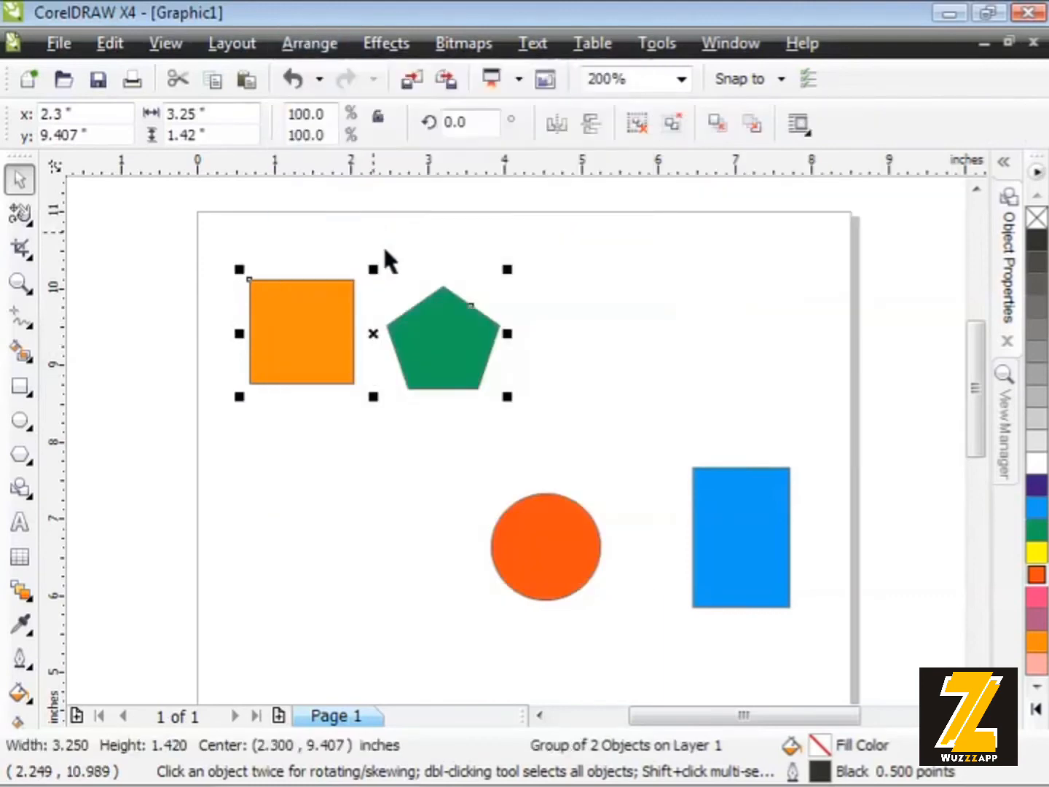
left_click(624, 288)
left_click(451, 344)
left_click(589, 344)
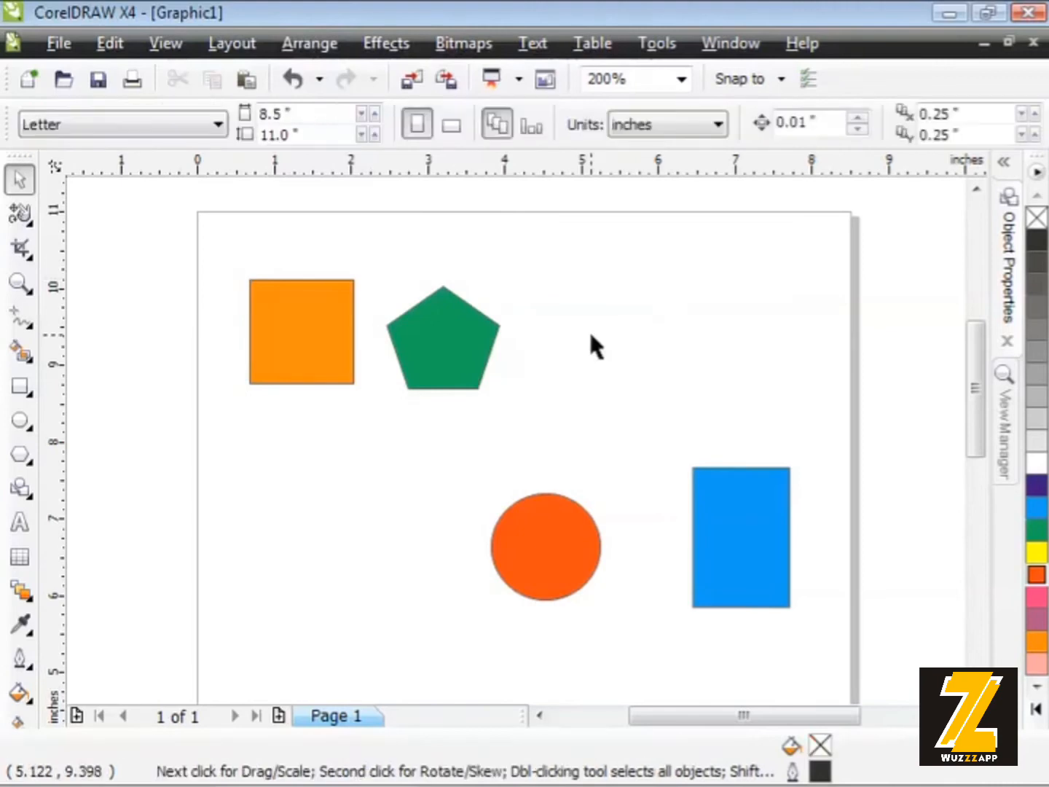
- Move the red circle closer to the blue rectangle, centred at about (5.040, 6.580) inches, and group the two shapes
left_click_drag(575, 538, 615, 542)
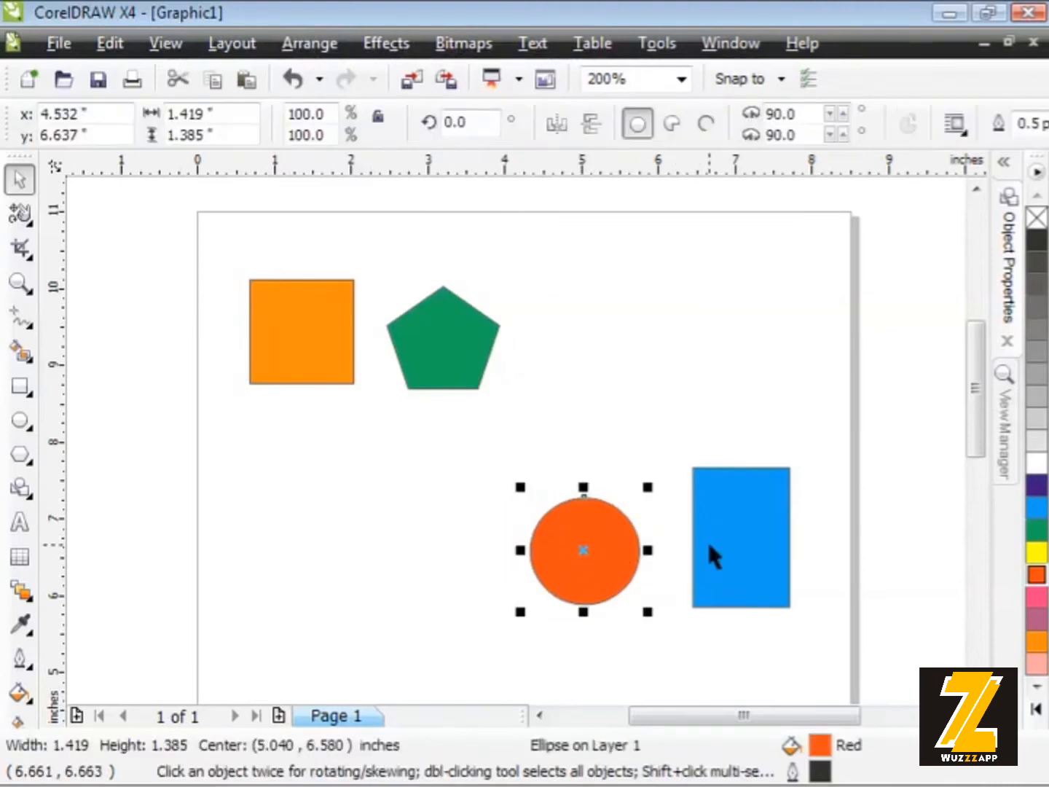
left_click(710, 545)
left_click(594, 556, "shift")
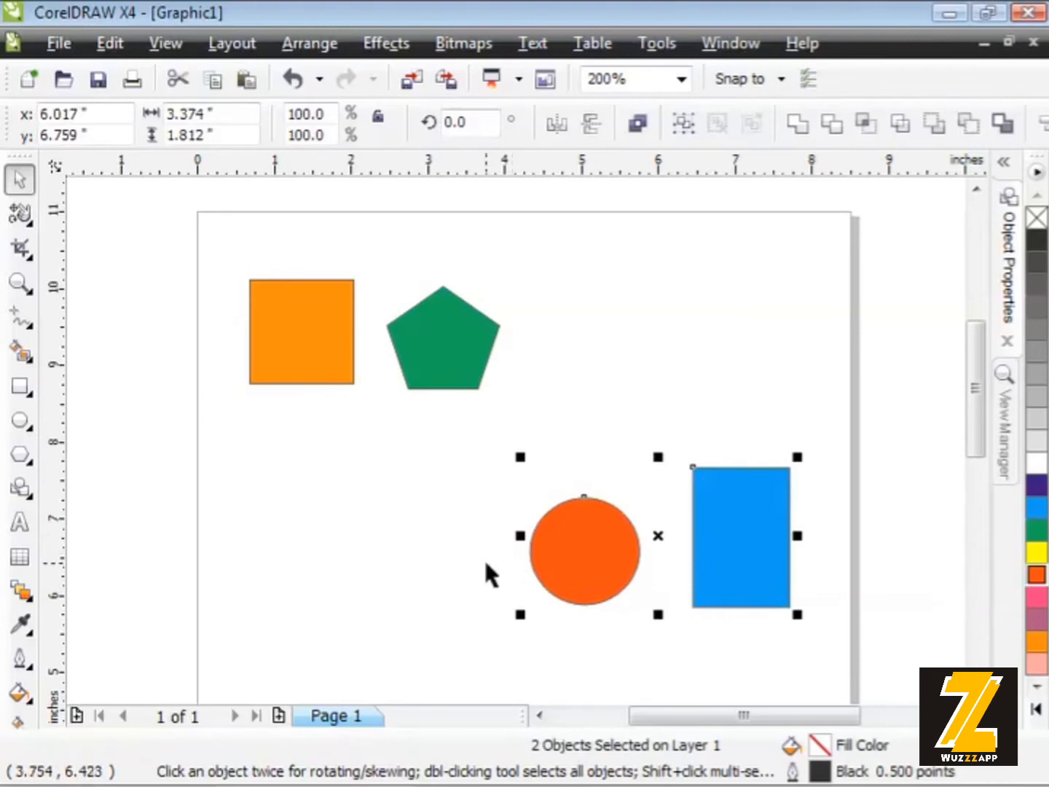
left_click(310, 42)
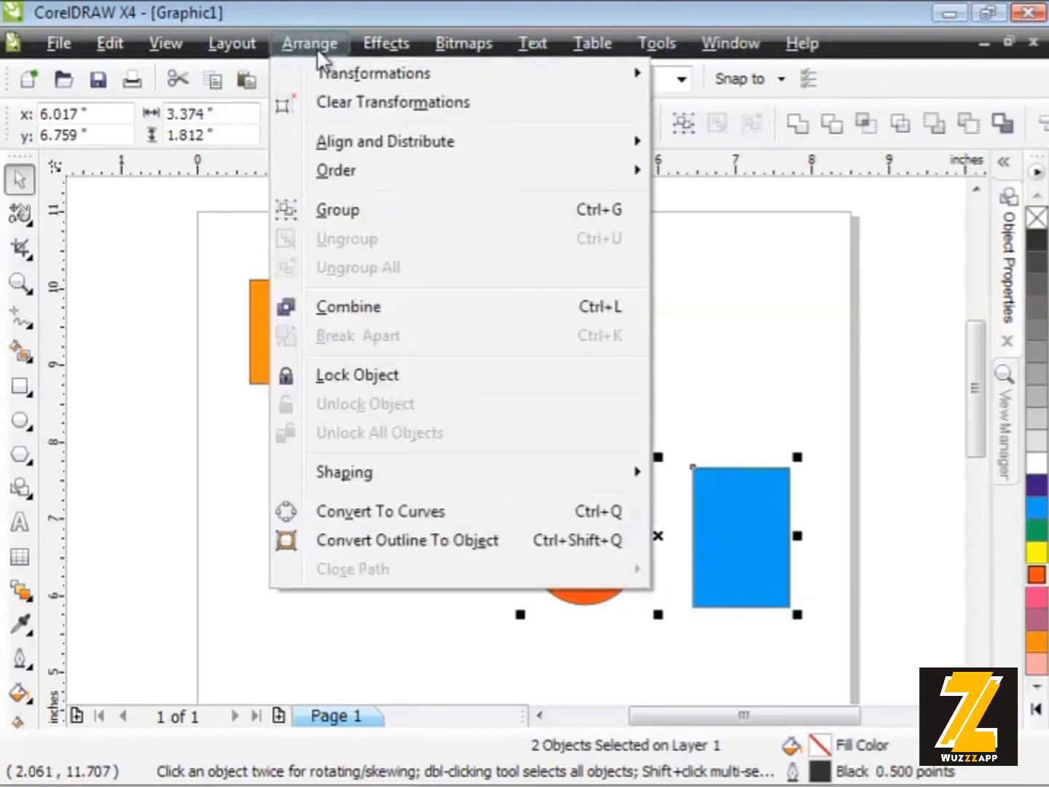
left_click(352, 211)
left_click(304, 443)
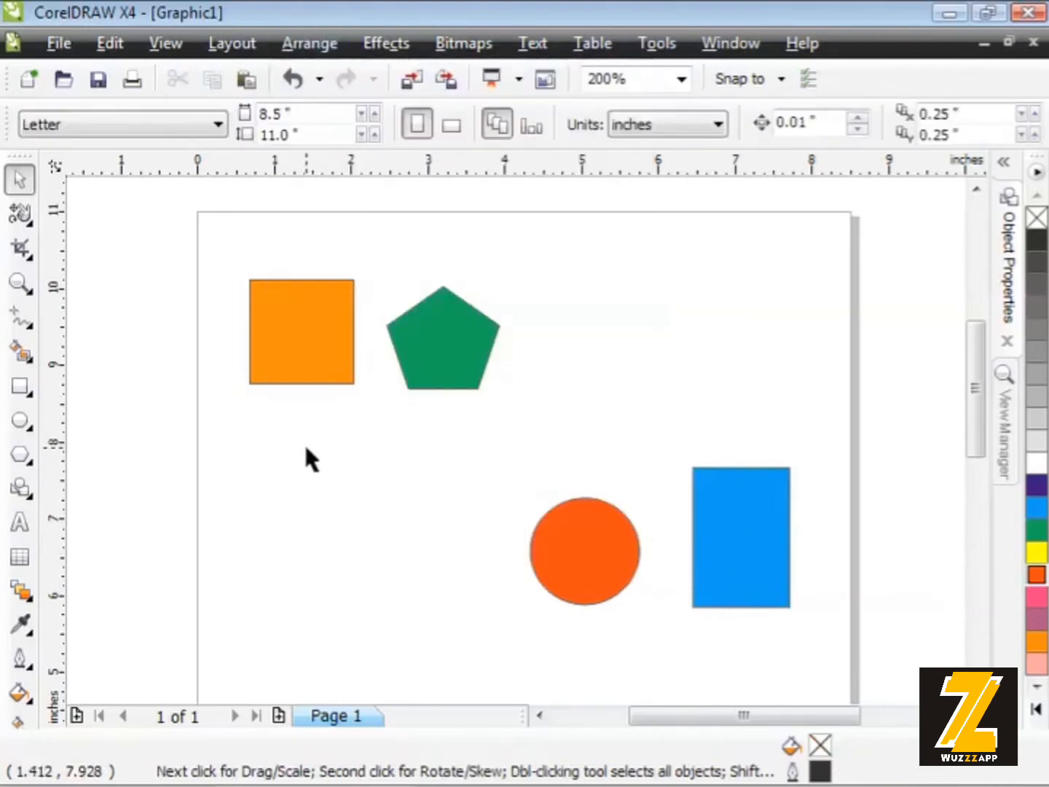
- Move the circle-and-rectangle group left and the square-and-pentagon group right to about (3.63, 9.187) inches, so they sit one above the other
left_click(459, 328)
left_click(599, 548)
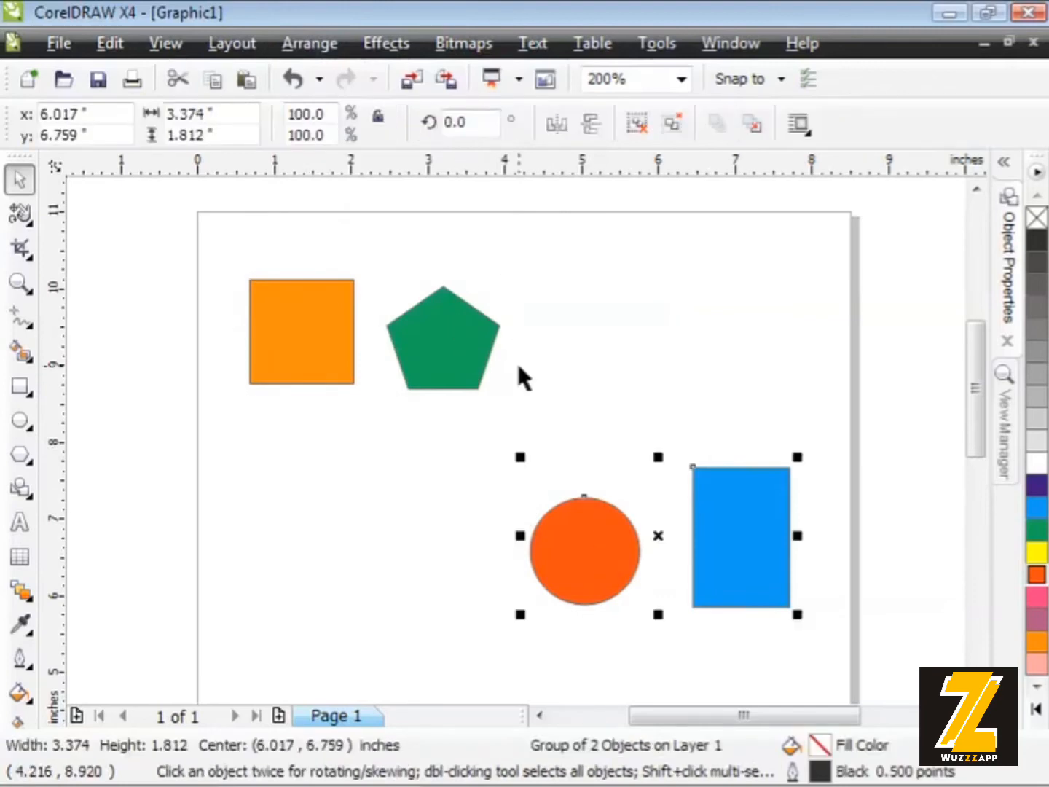
left_click(461, 364)
left_click(562, 543)
left_click_drag(582, 561, 383, 523)
left_click_drag(469, 365, 547, 360)
left_click(699, 358)
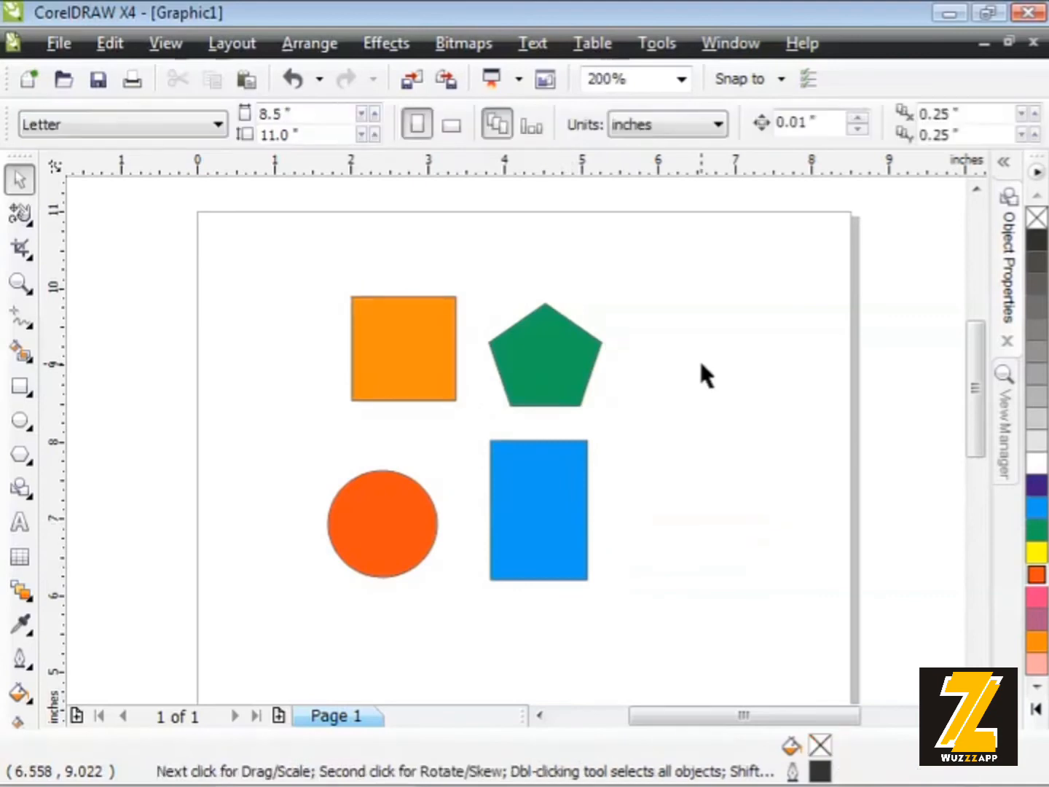
- Select the square-and-pentagon group together with the circle-and-rectangle group and group them into one
left_click(545, 359)
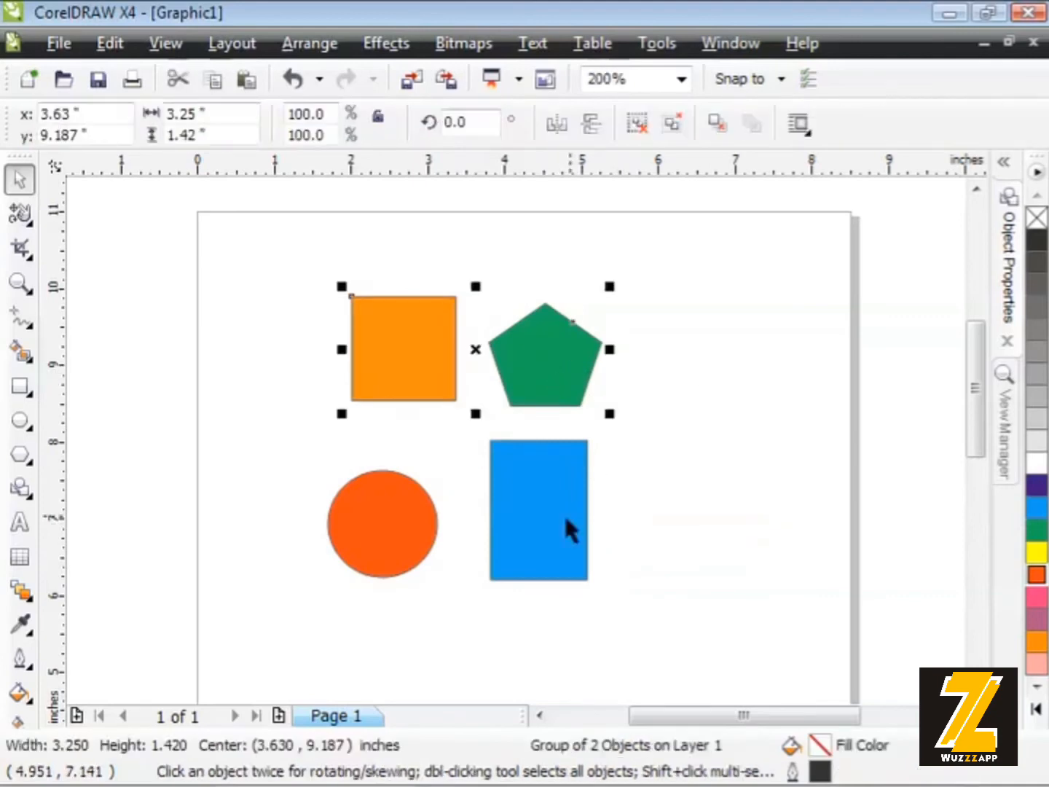
left_click(569, 529)
left_click(555, 374)
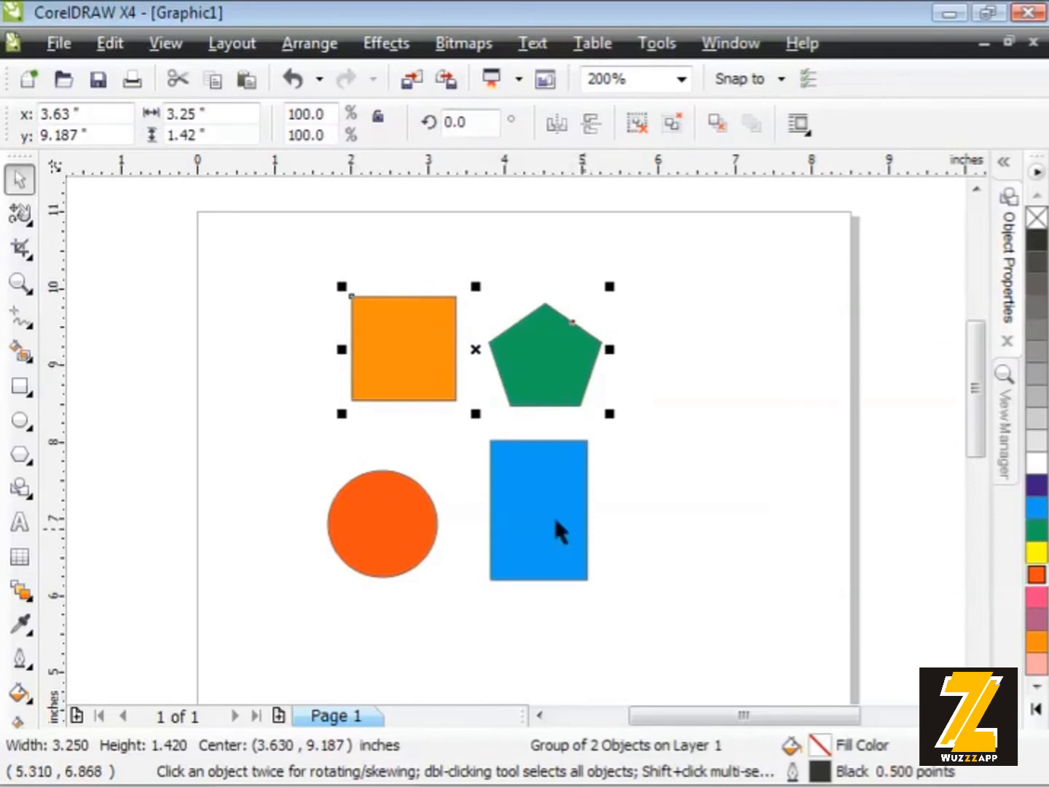
left_click(530, 504, "shift")
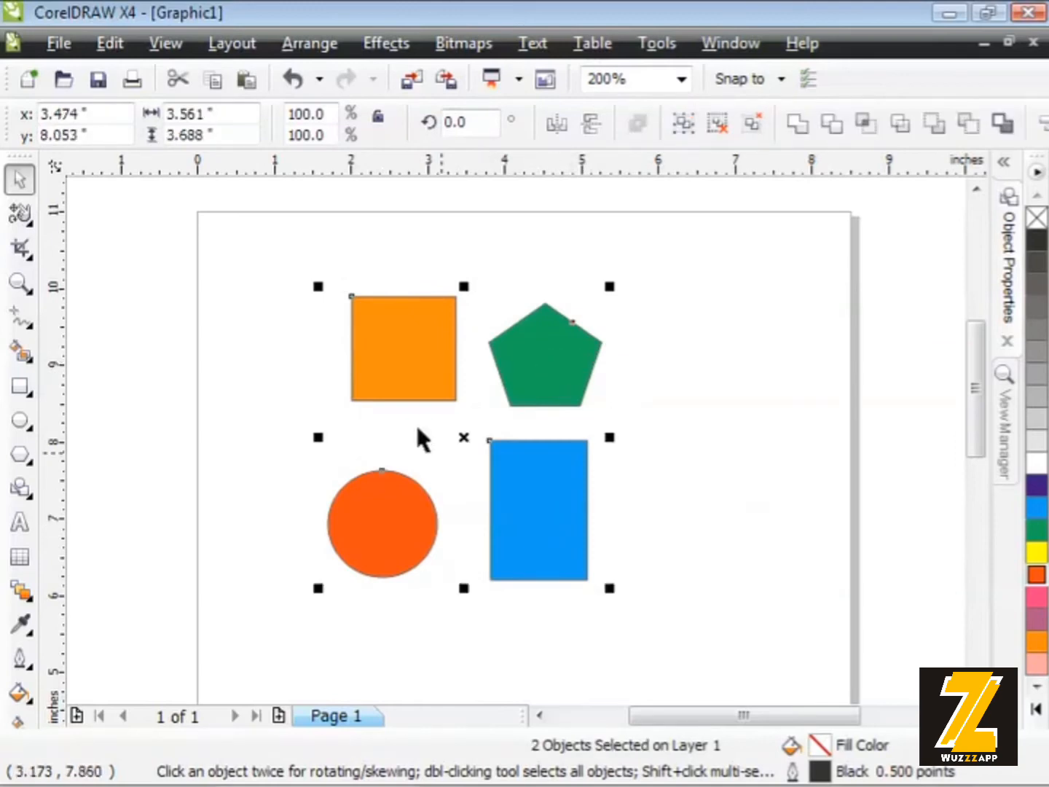
left_click(312, 45)
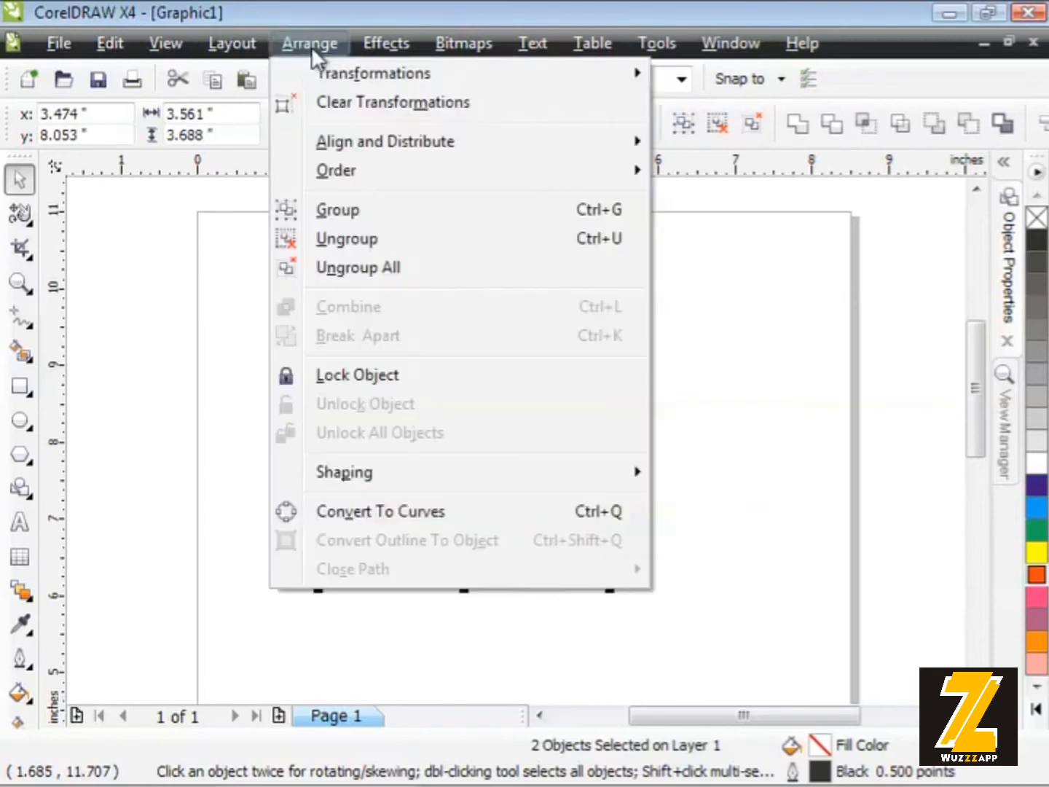
left_click(324, 213)
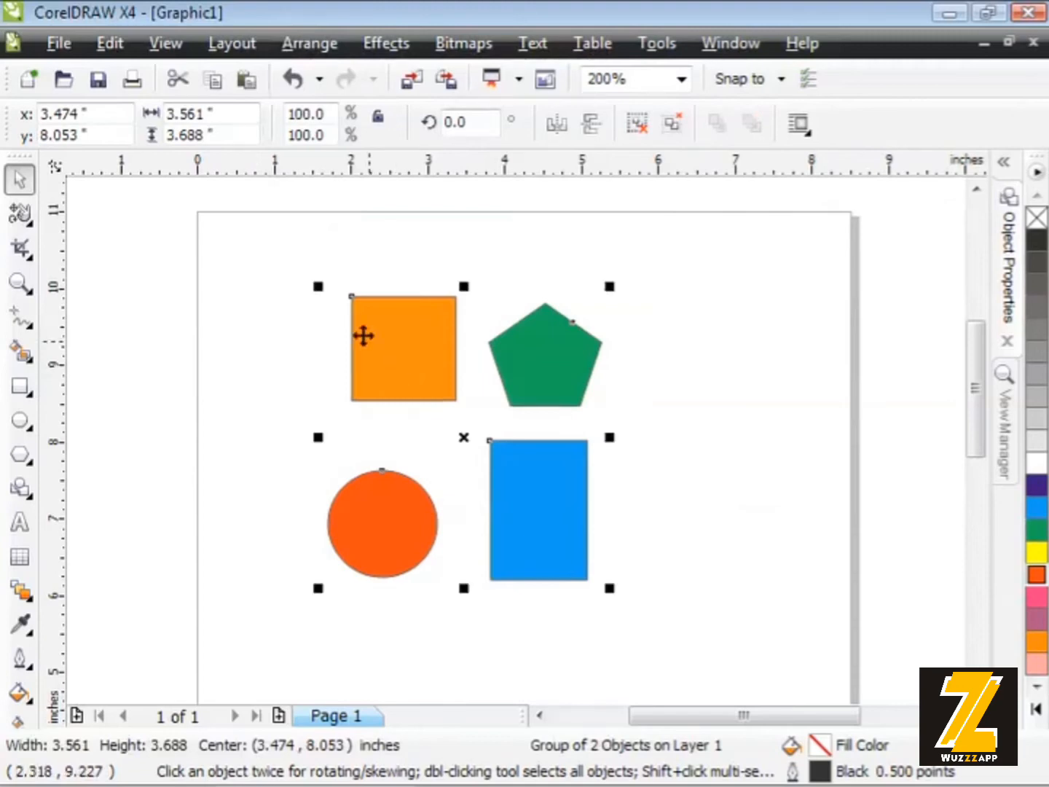
- Scale the combined group of four shapes to 96.2%, try rotating it by 31.9° and further, and undo the rotations
left_click_drag(318, 283, 297, 397)
left_click(384, 334)
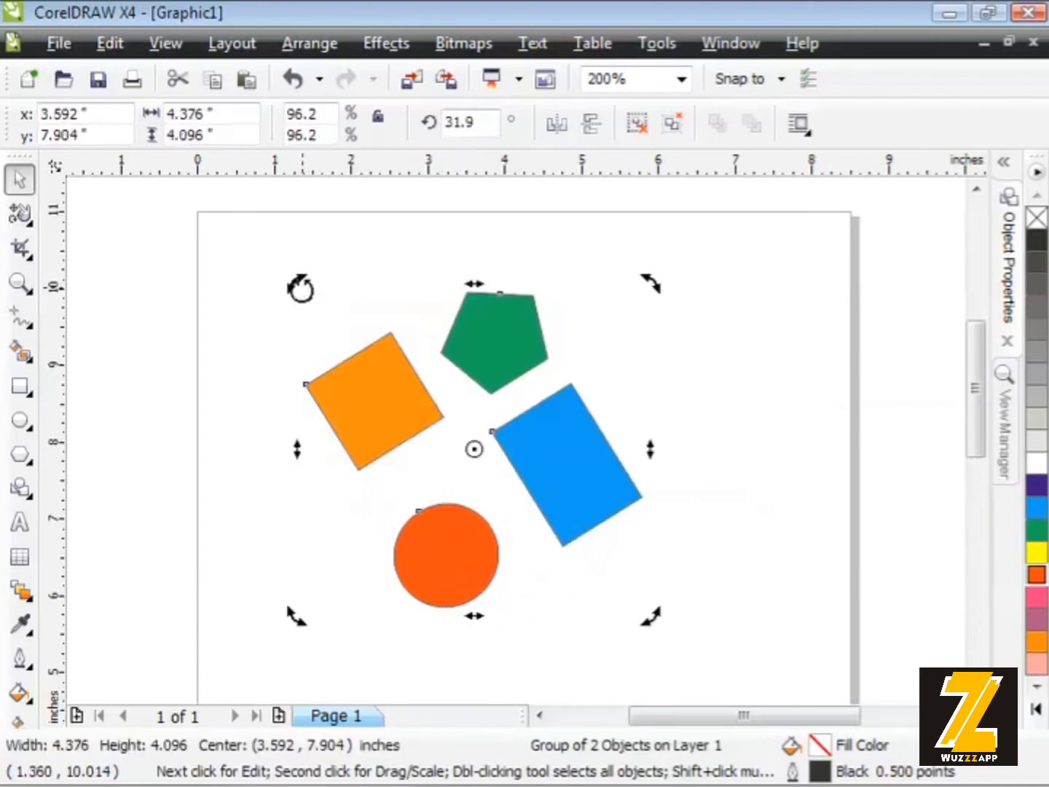
left_click_drag(297, 285, 359, 261)
key("ctrl+z")
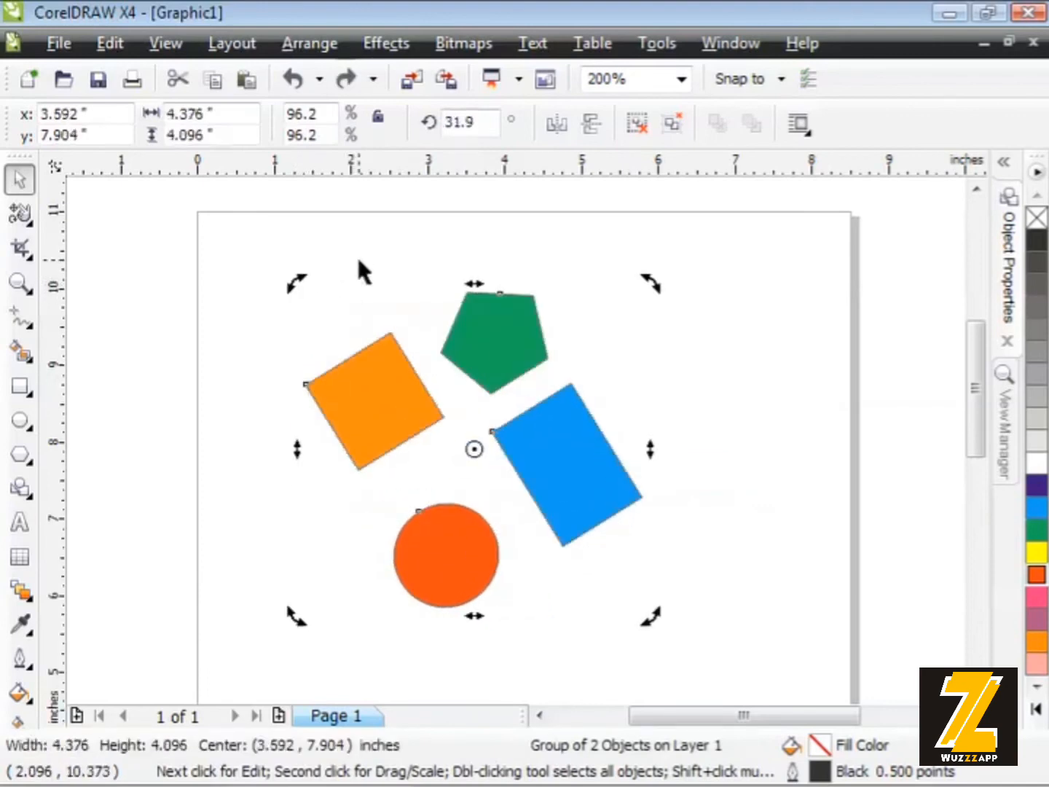
key("ctrl+z")
left_click(286, 310)
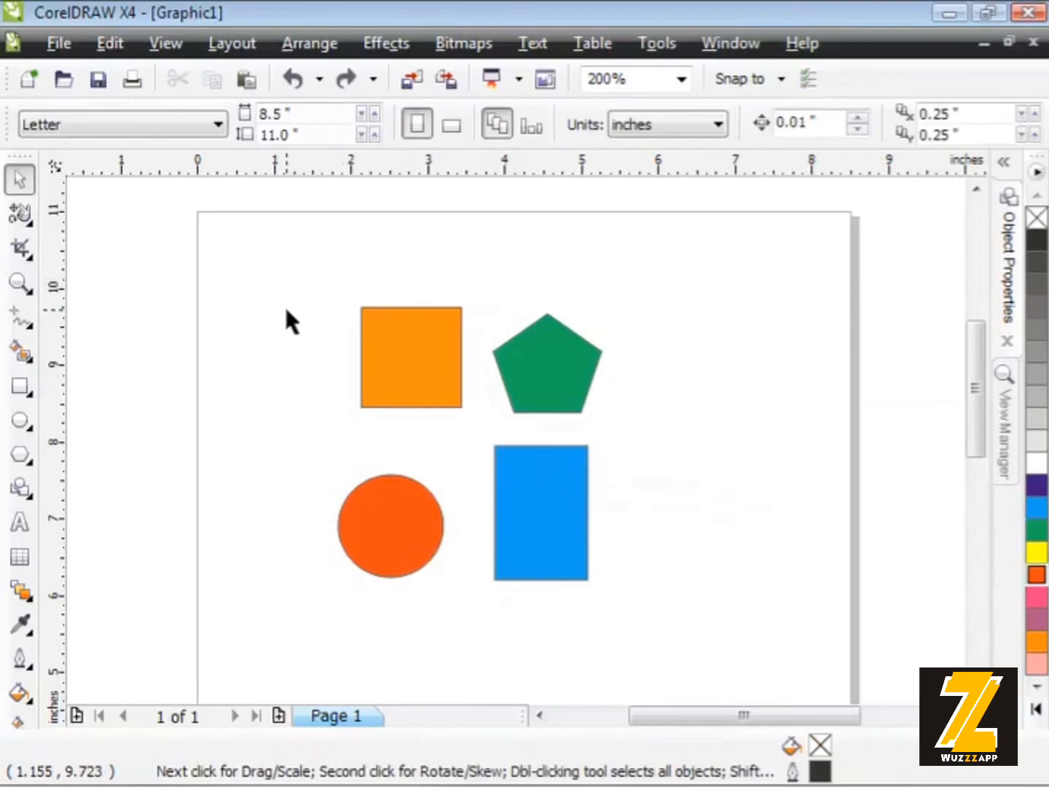
- Ungroup the combined group one level into its two pair groups and clear the selection
left_click(409, 359)
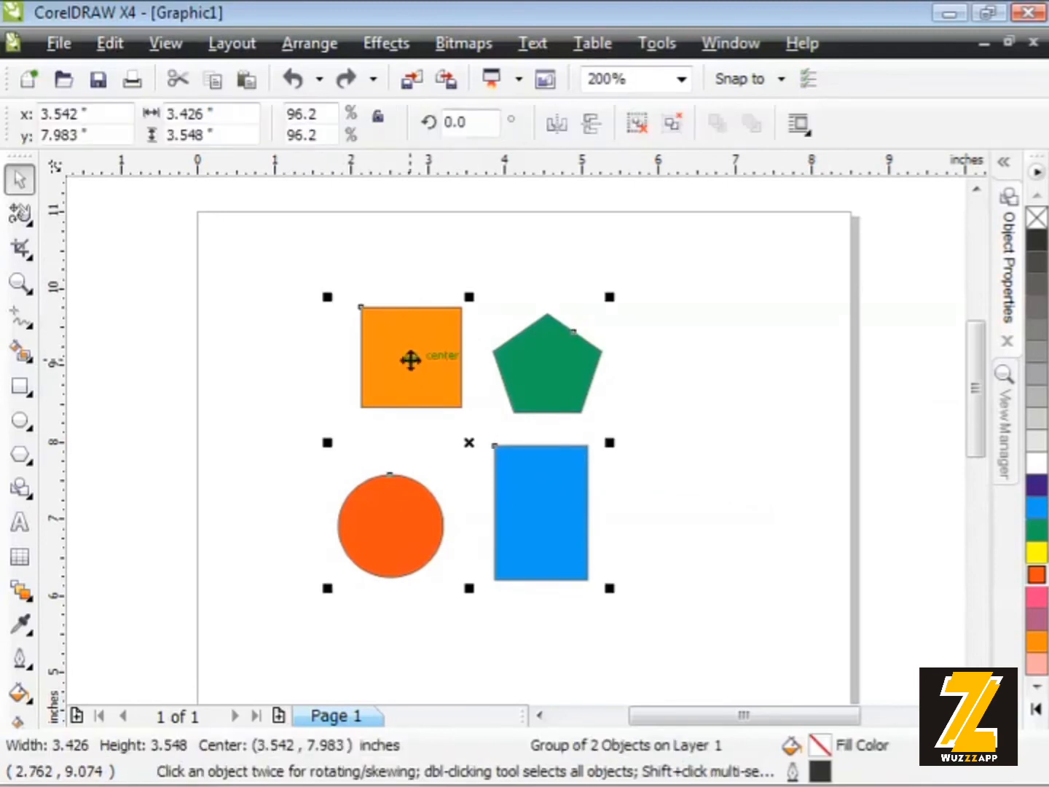
left_click(305, 43)
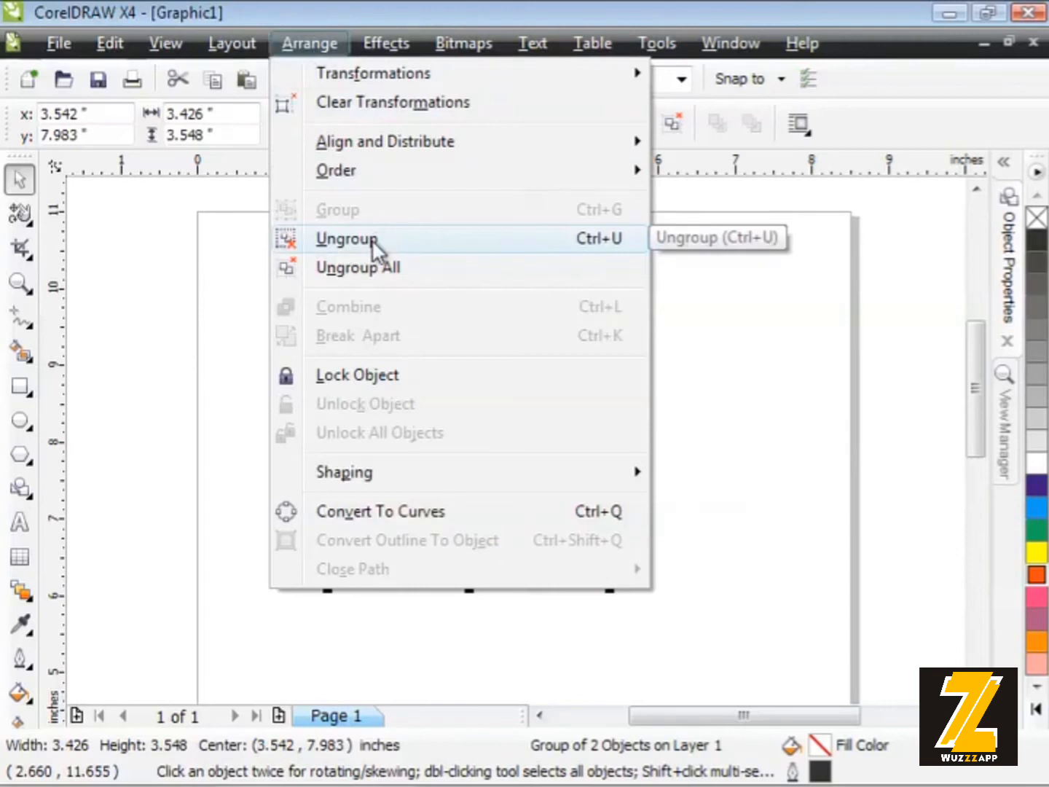
left_click(372, 240)
left_click(368, 266)
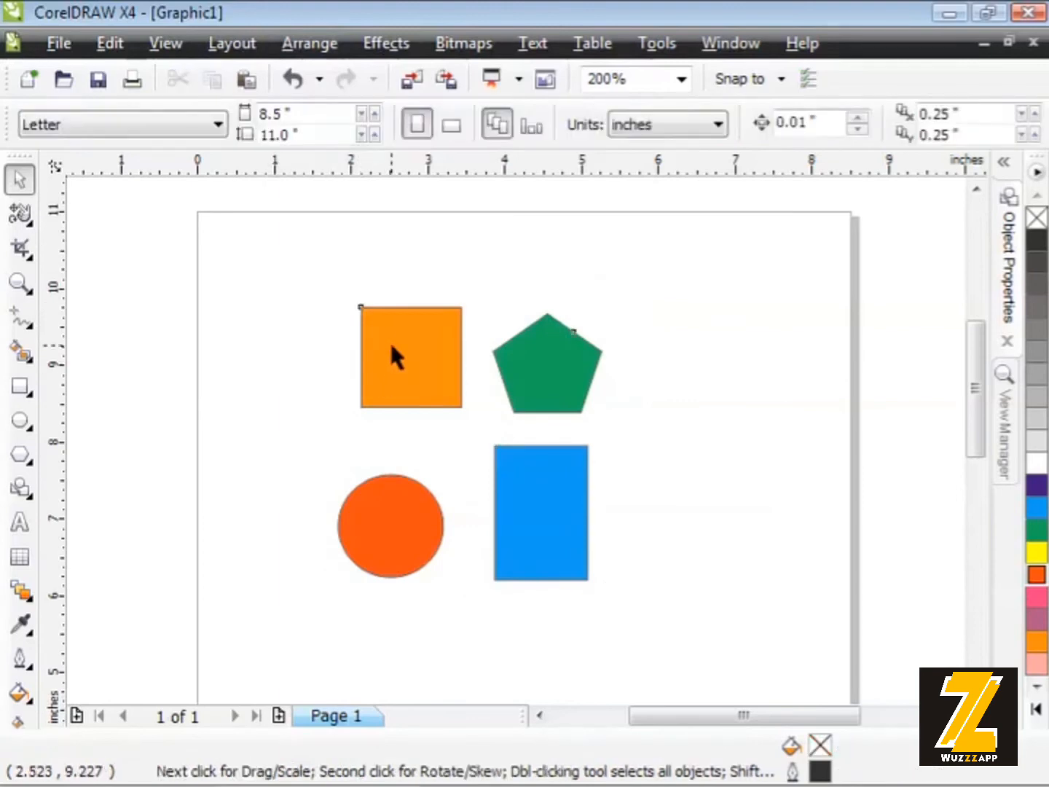
- Move the pair groups apart, with the circle and rectangle centred at about (3.645, 6.319) inches, and bring the square and pentagon back down above them
left_click_drag(392, 347, 378, 299)
left_click_drag(374, 514, 389, 571)
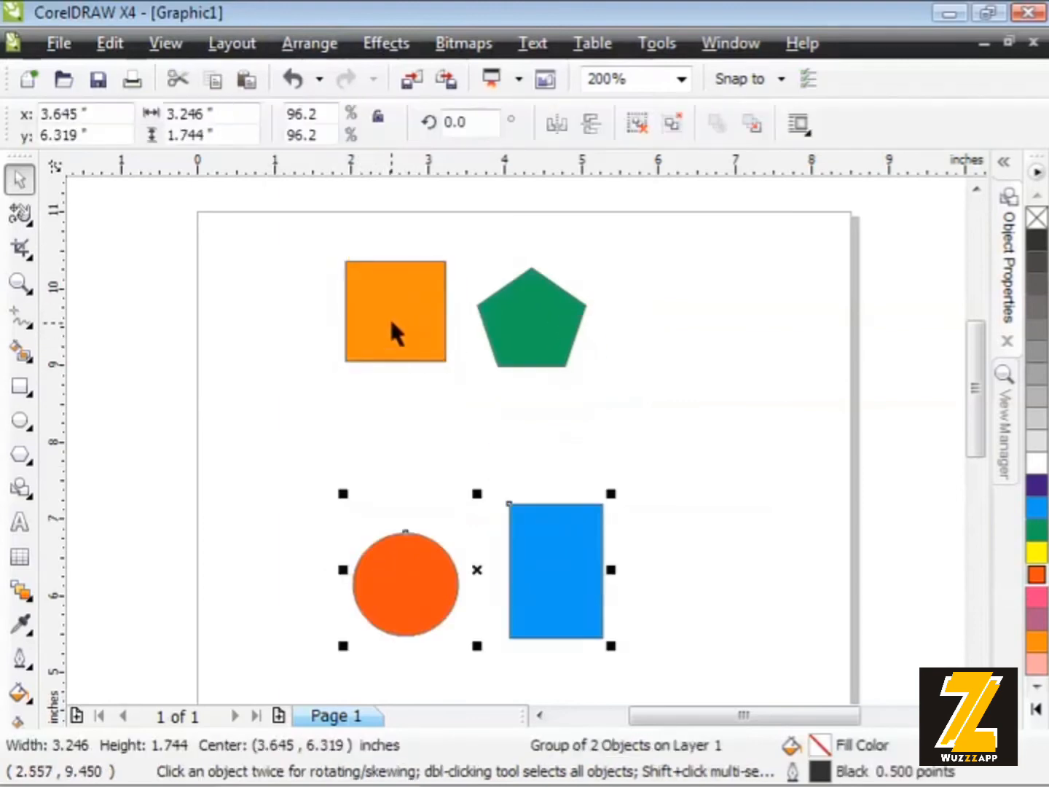
left_click_drag(394, 313, 403, 414)
- Group the two pair groups together again and move the combined group up to about (3.536, 8.304) inches
left_click(404, 583)
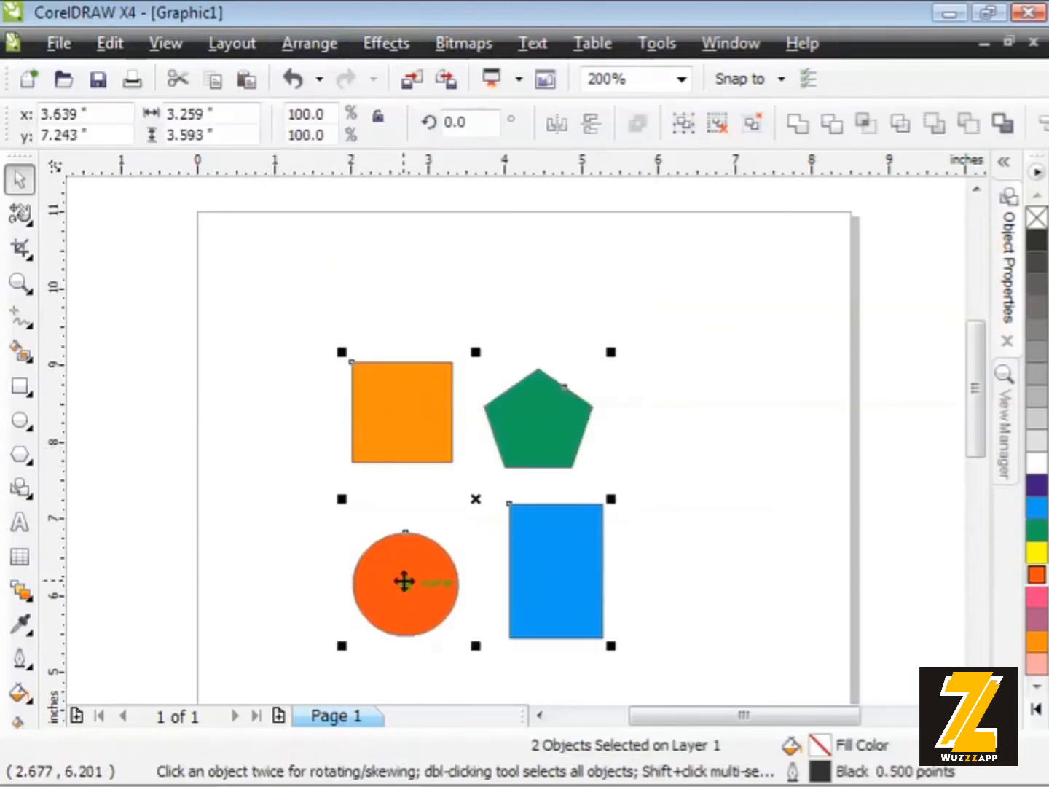
left_click(310, 44)
left_click(377, 212)
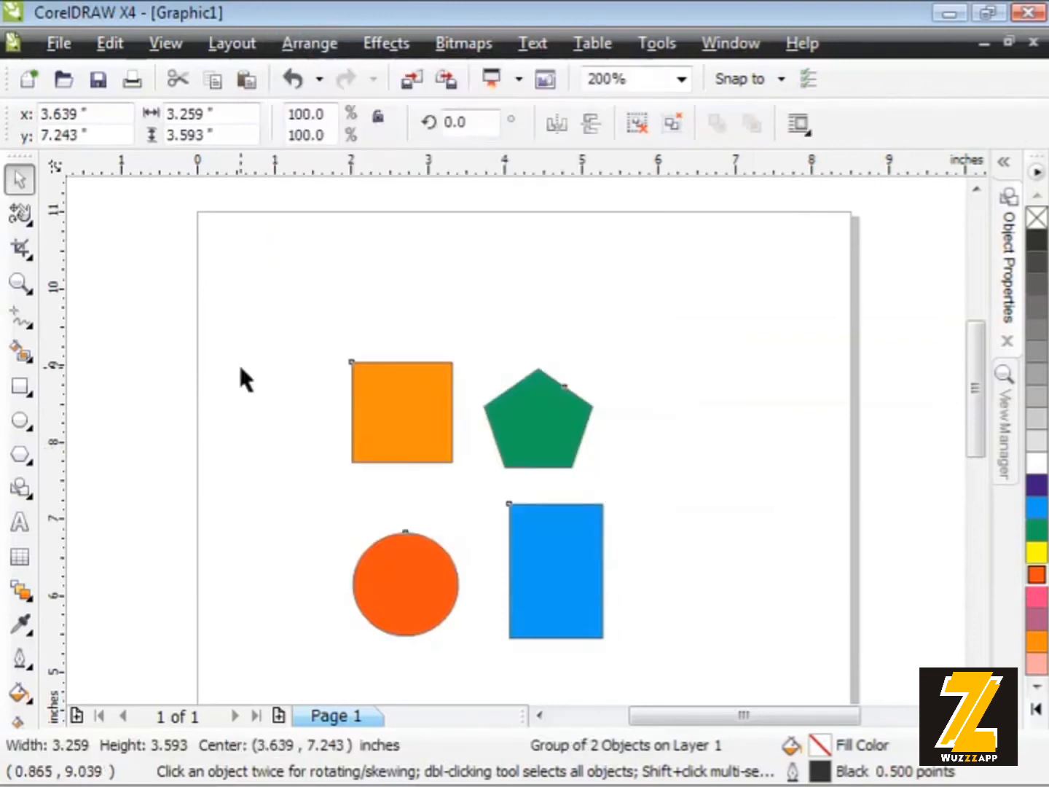
left_click(246, 374)
left_click_drag(364, 405, 353, 344)
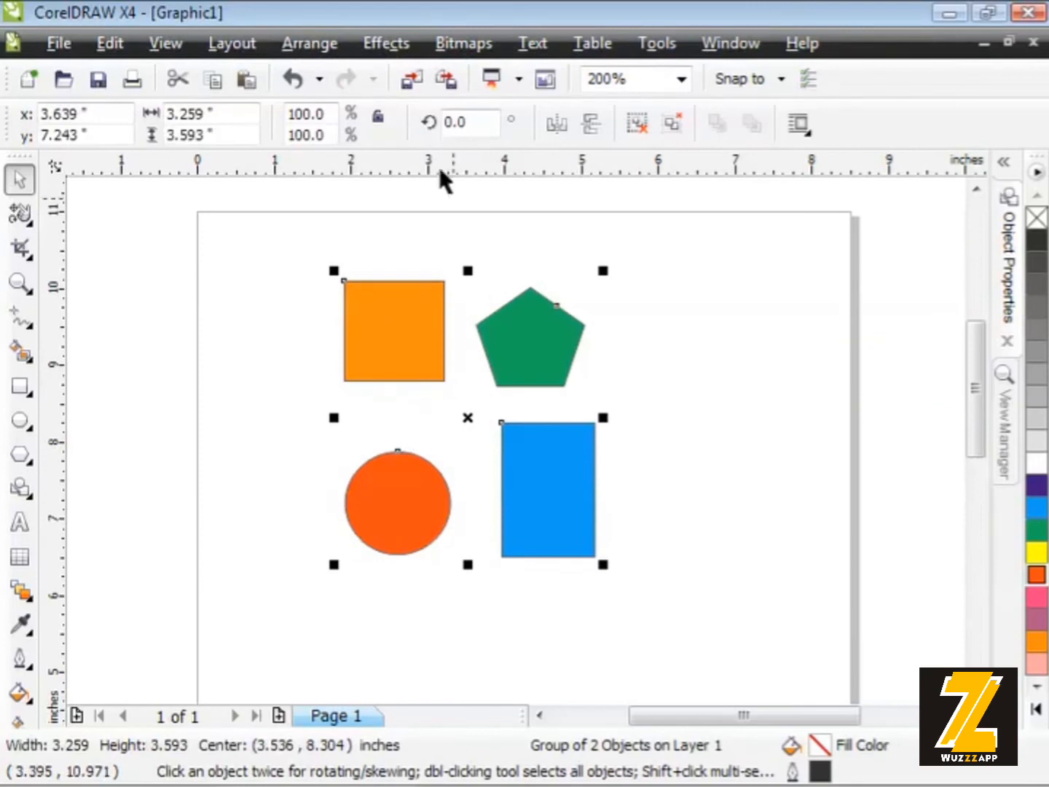
- Ungroup all levels of the combined group so all four shapes are separate, and clear the selection
left_click(310, 43)
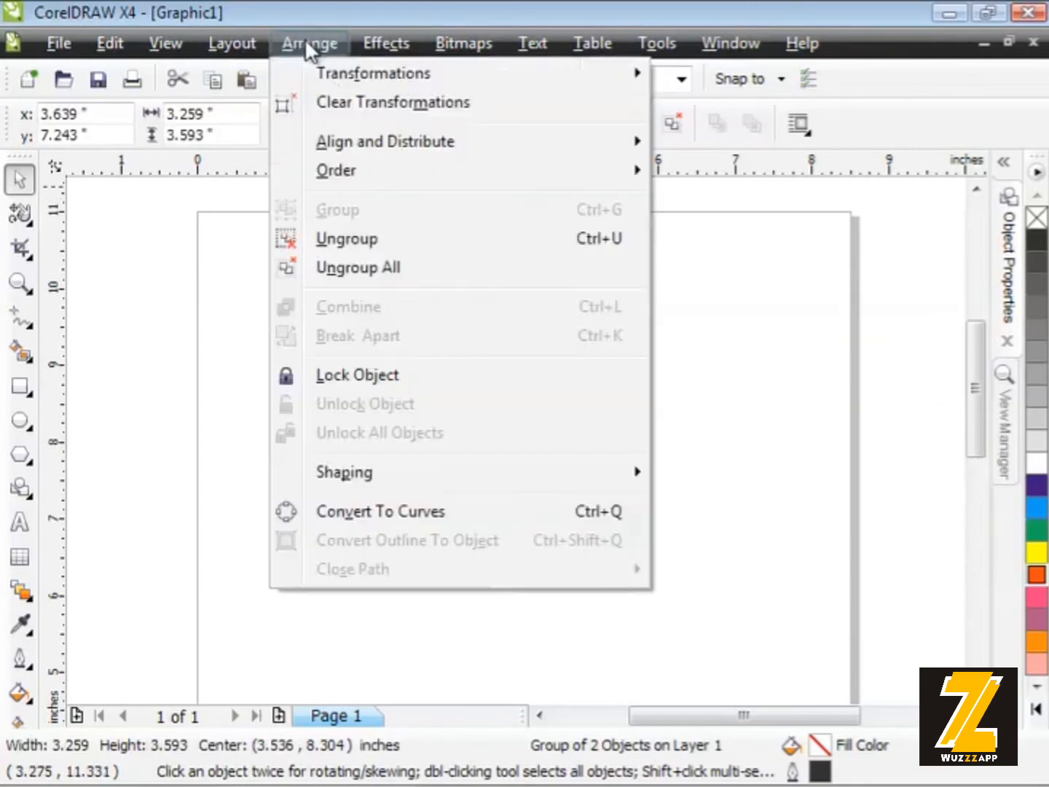
left_click(411, 272)
left_click(288, 321)
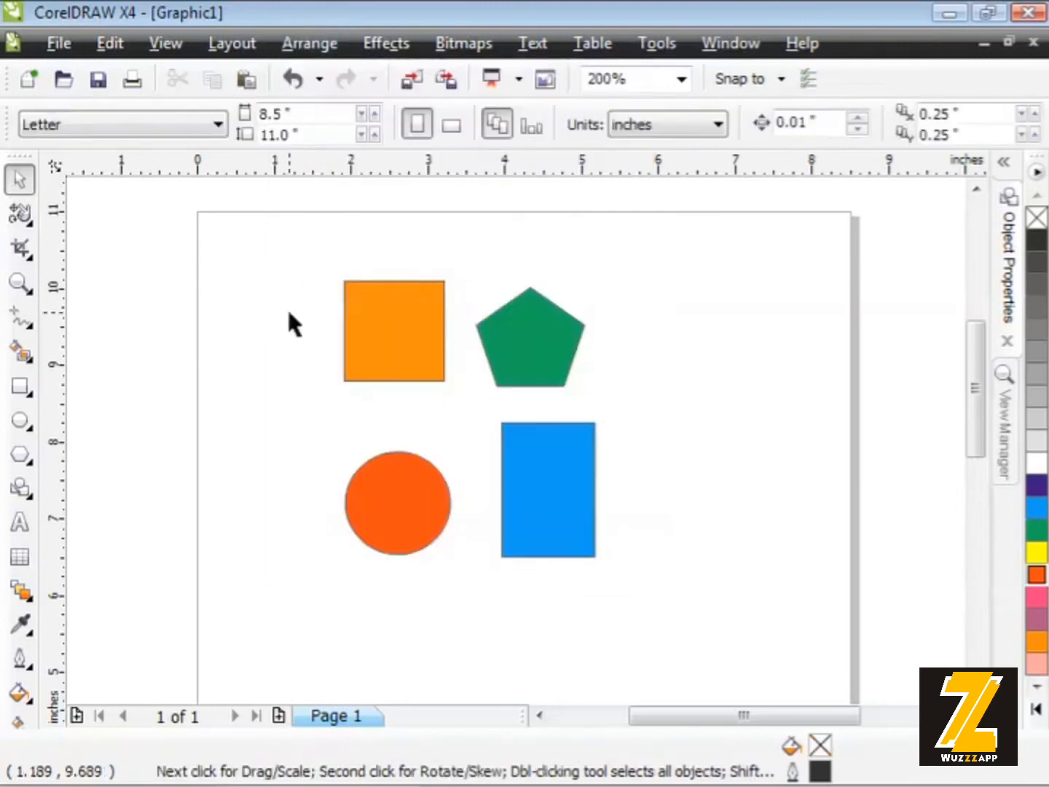
- Move the pentagon, blue rectangle, red circle and orange square individually, spreading the first three outward and placing the square near their middle
left_click(396, 320)
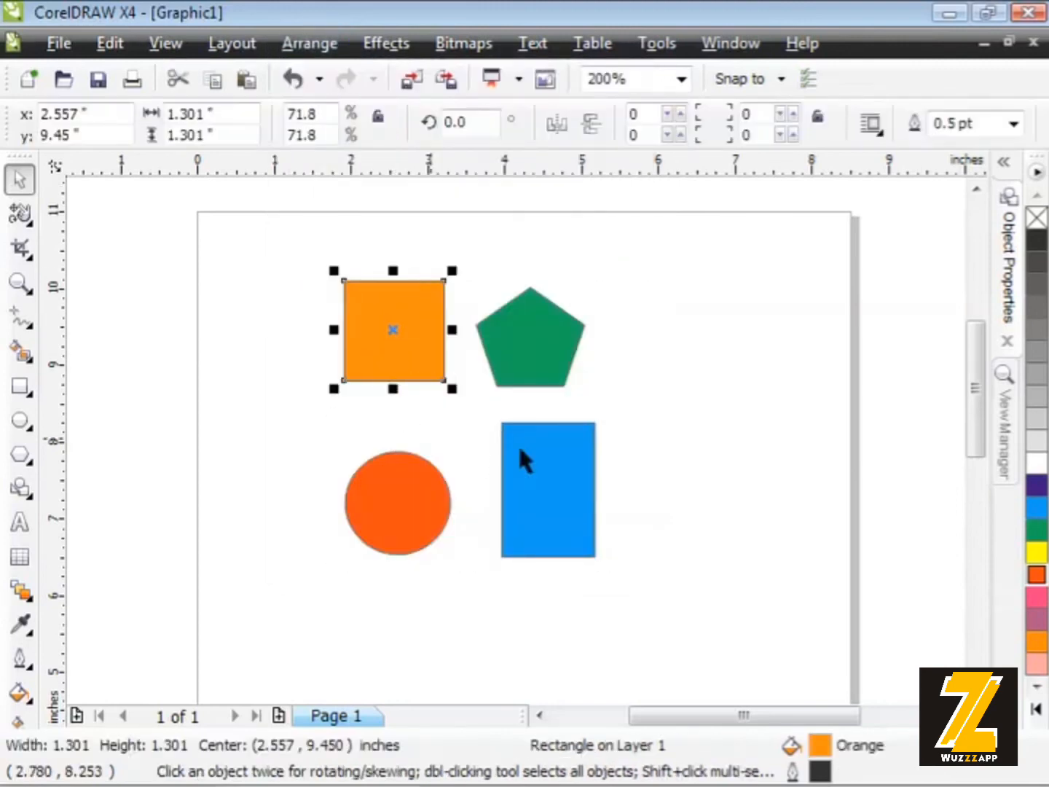
left_click(533, 337)
left_click_drag(492, 335, 617, 298)
left_click_drag(546, 470, 653, 507)
left_click_drag(377, 522, 348, 573)
left_click_drag(417, 323, 488, 400)
left_click(355, 355)
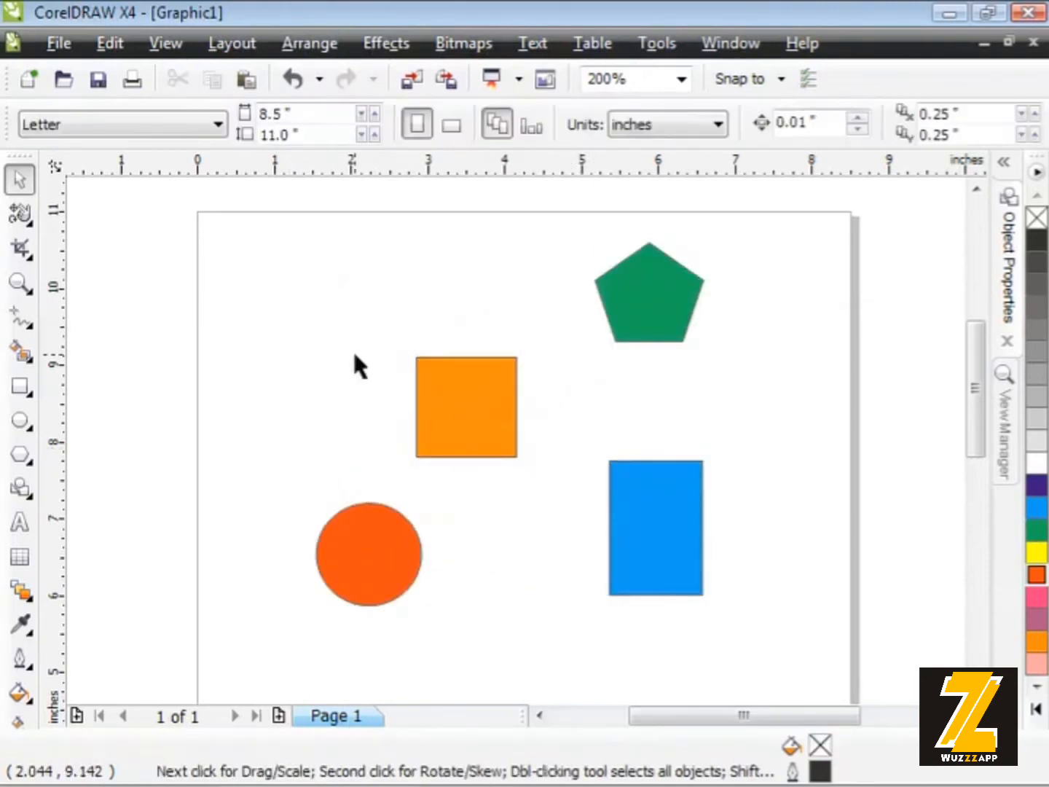